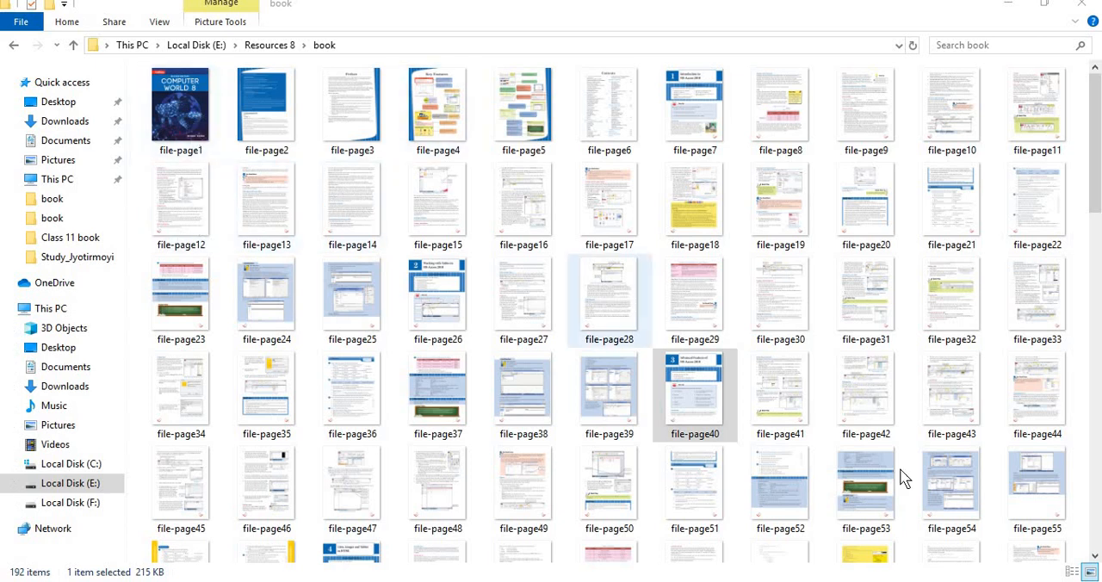
Open the scanned page file-page40 in Photos and look through the MS Access chapter pages up to page 45.
double_click(694, 396)
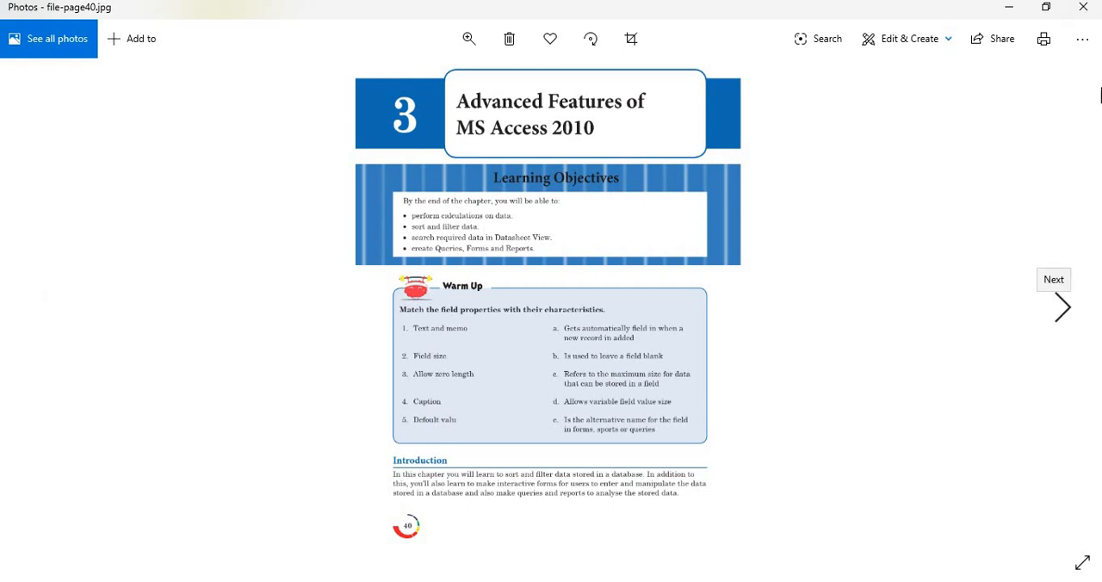
left_click(1083, 7)
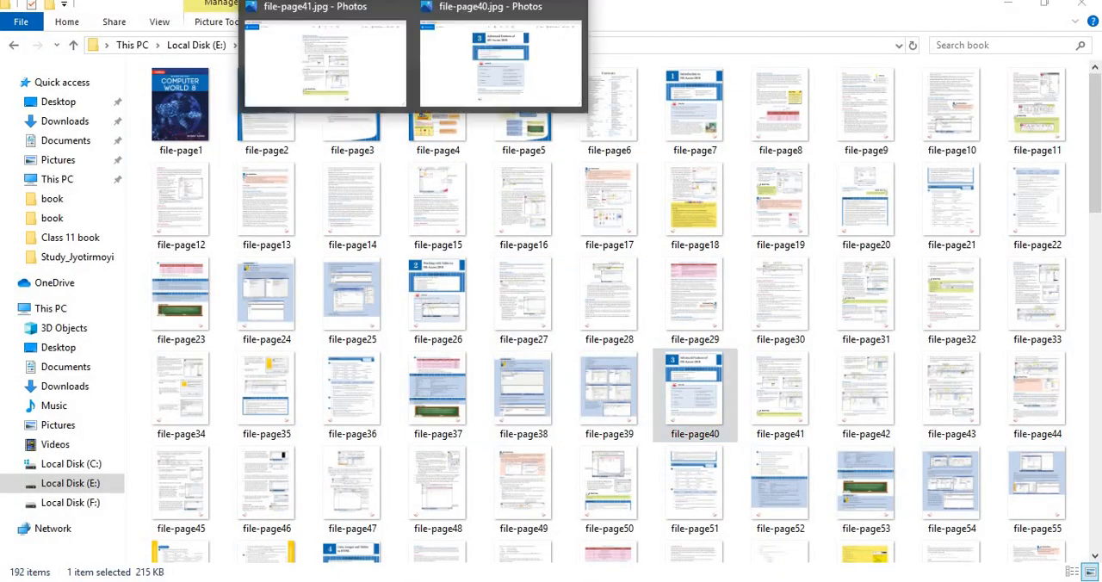
left_click(457, 61)
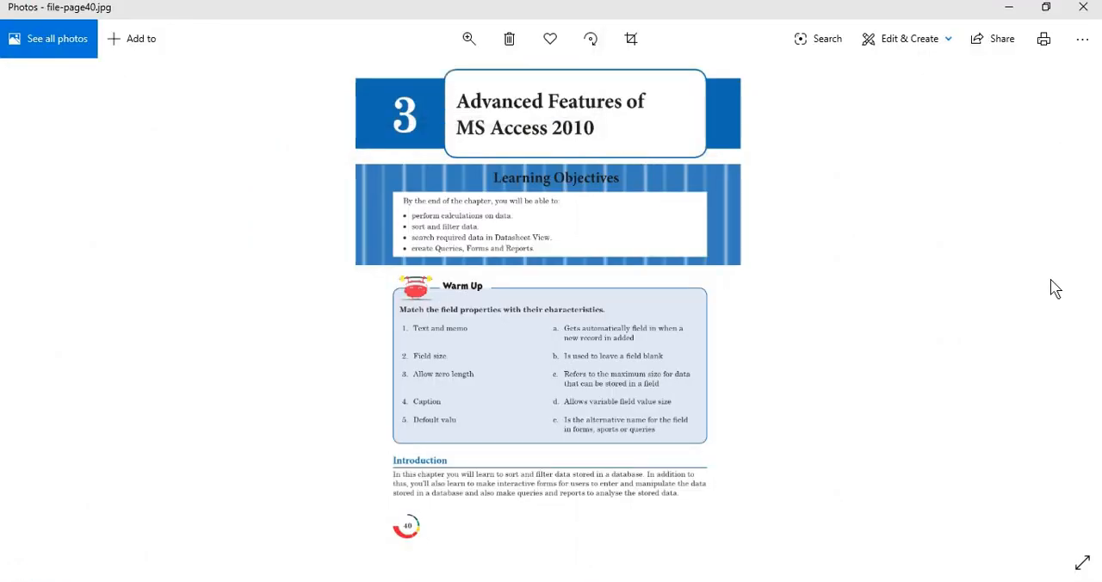
left_click(1075, 312)
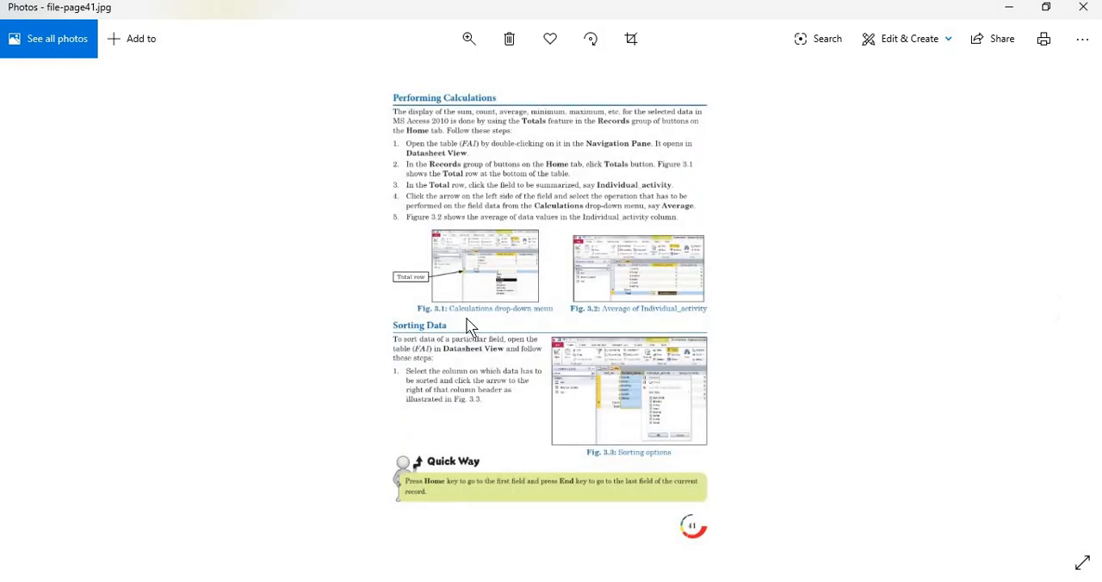
left_click(1064, 315)
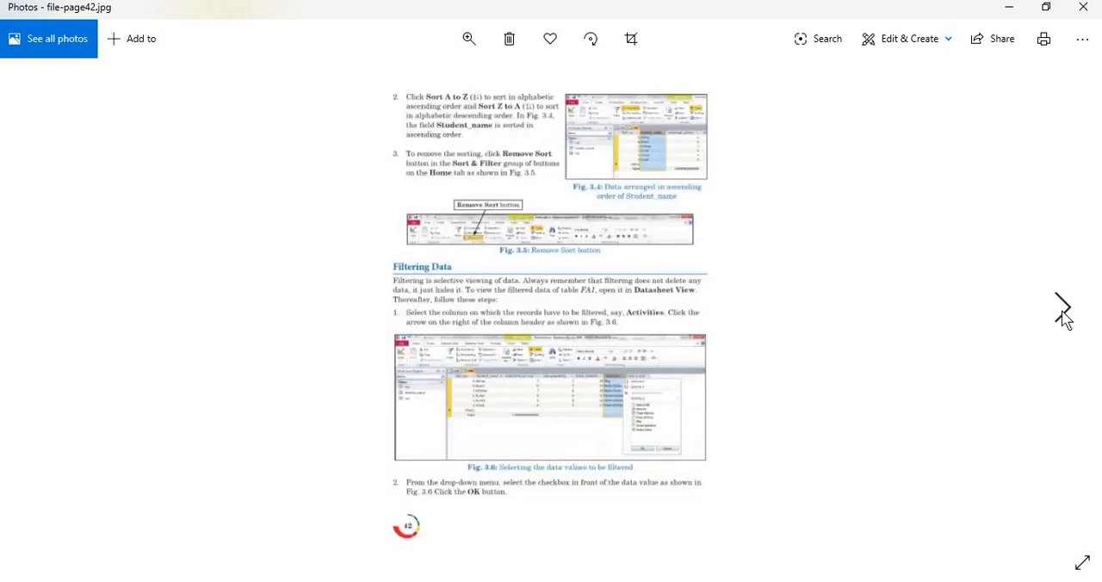
left_click(1065, 315)
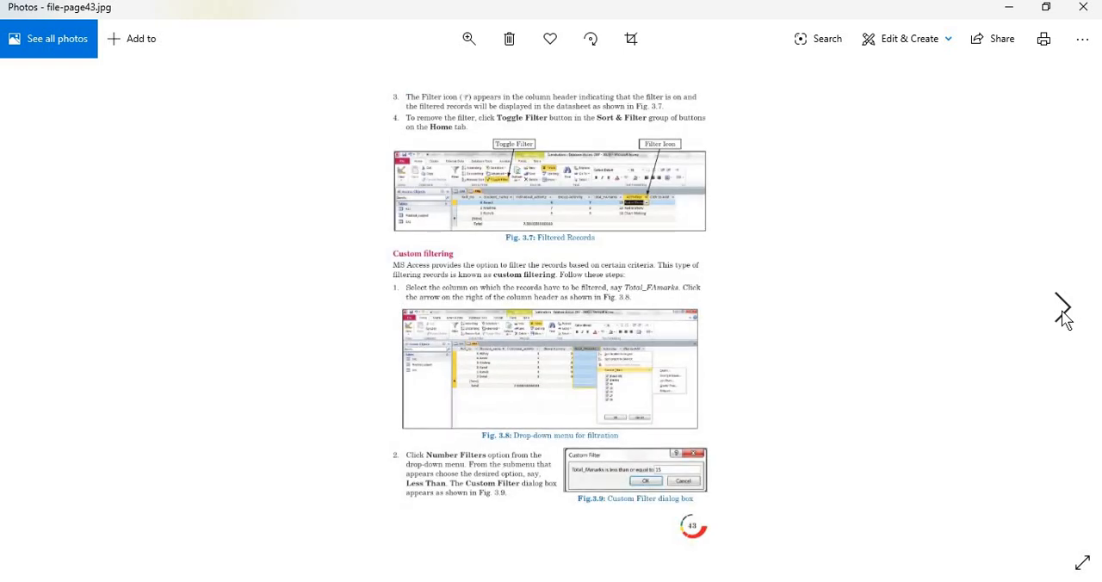
left_click(1064, 315)
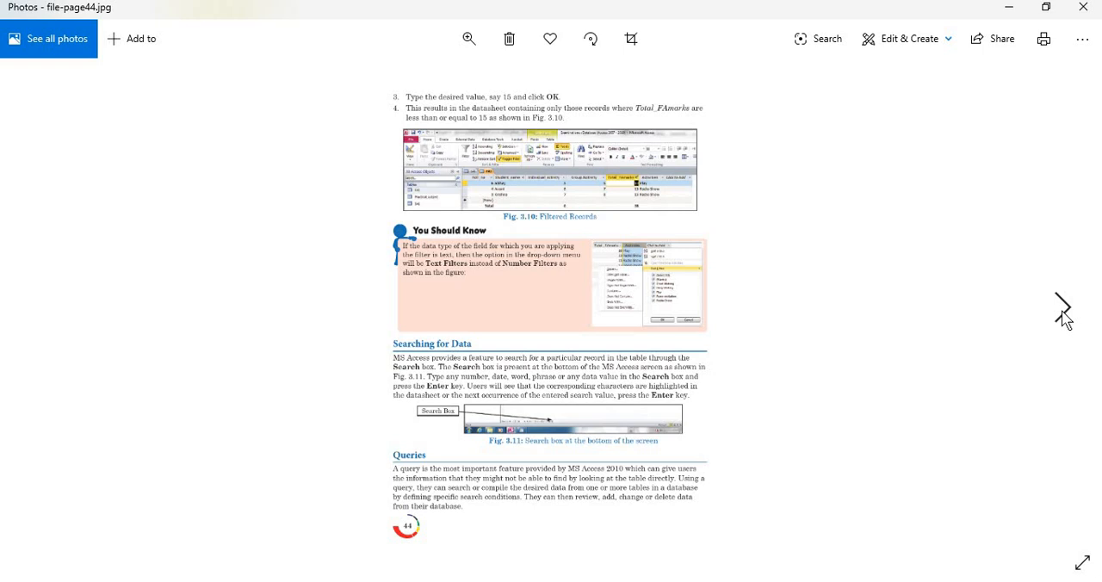
left_click(1062, 310)
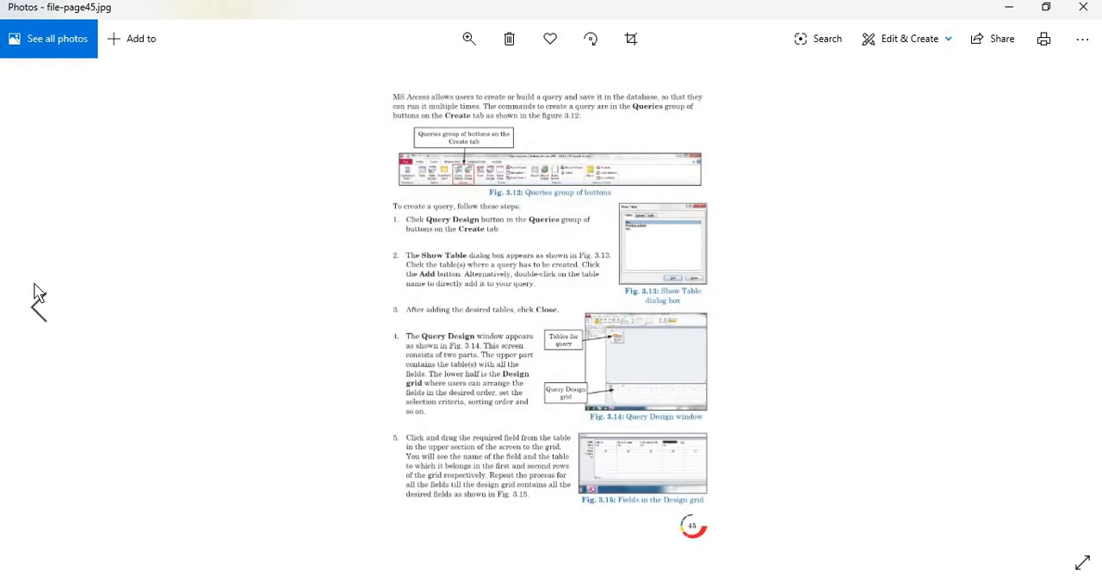
left_click(39, 310)
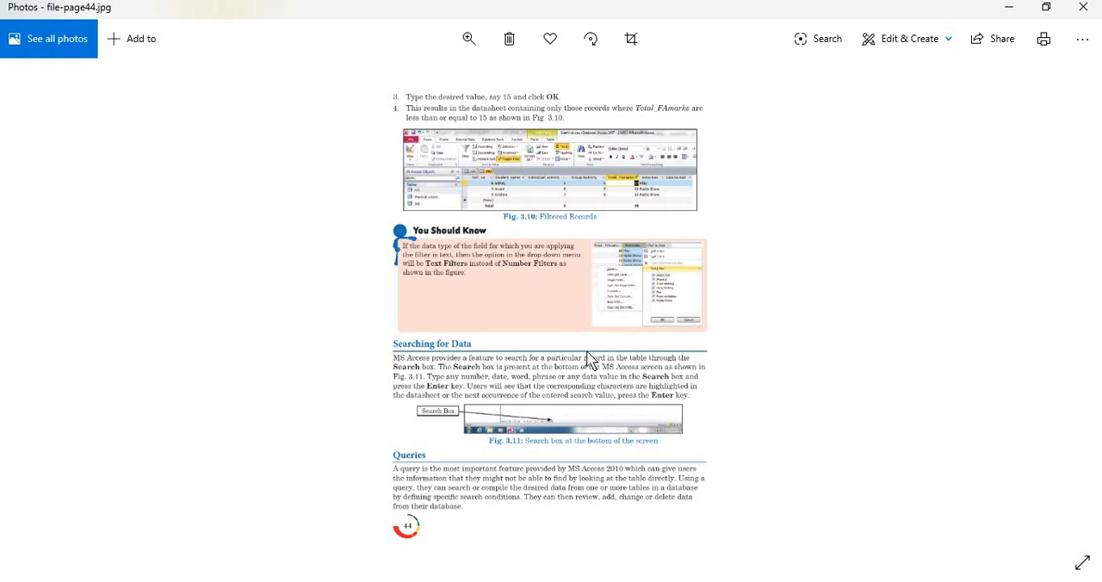
Review the Searching for Data and Queries sections on page 44 and the query creation steps on page 45.
scroll(491, 506, "up", 2)
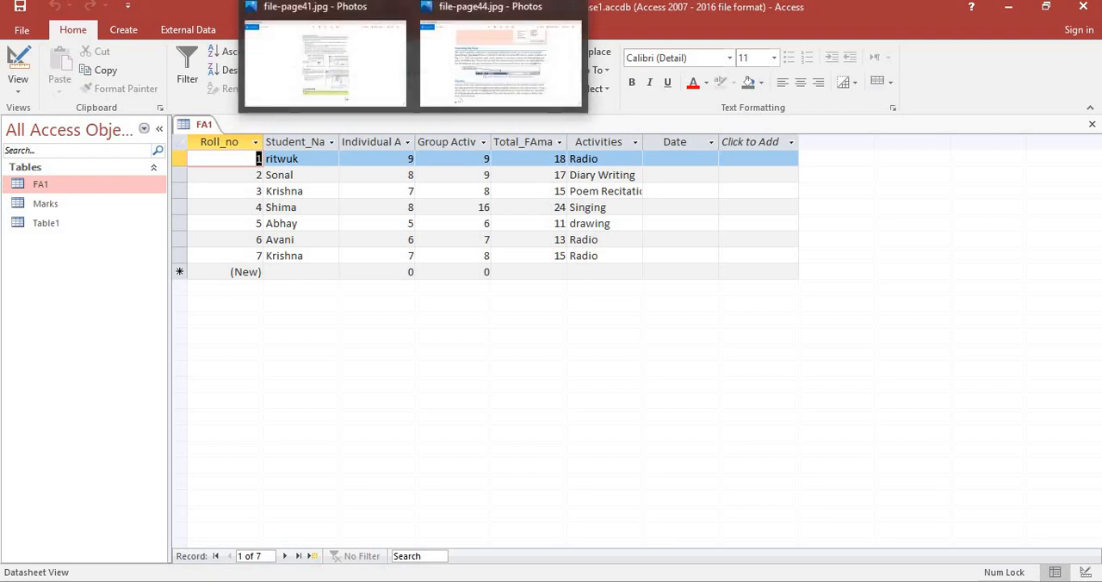
left_click(489, 50)
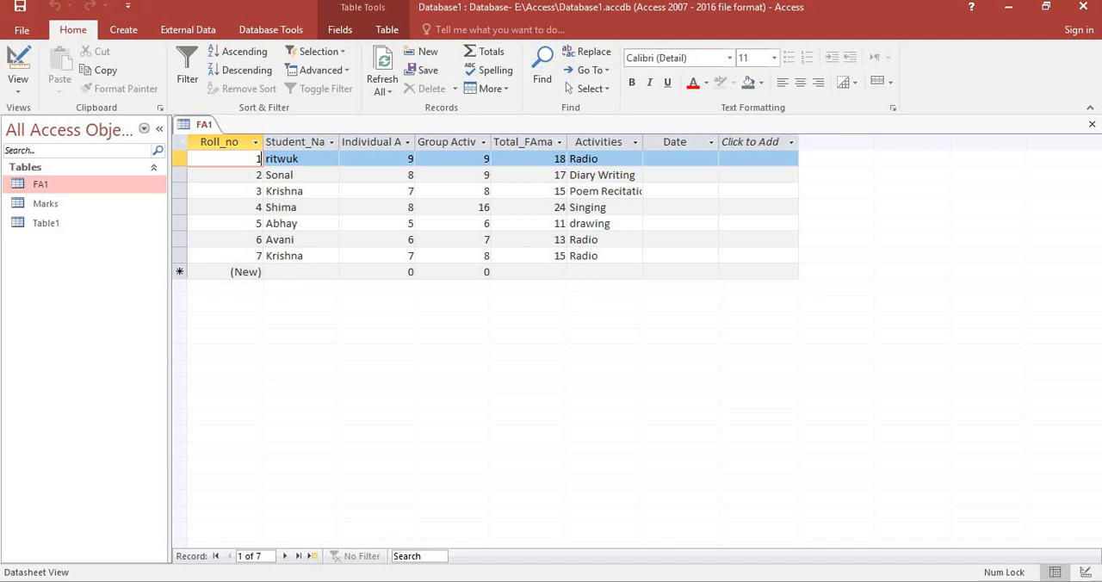
mouse_move(453, 0)
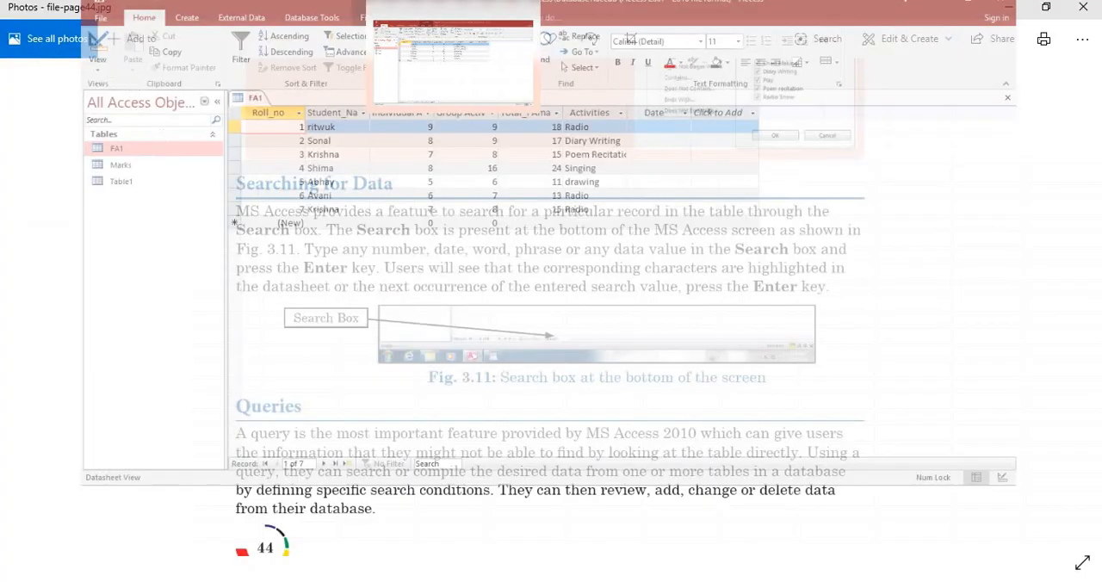
double_click(534, 325)
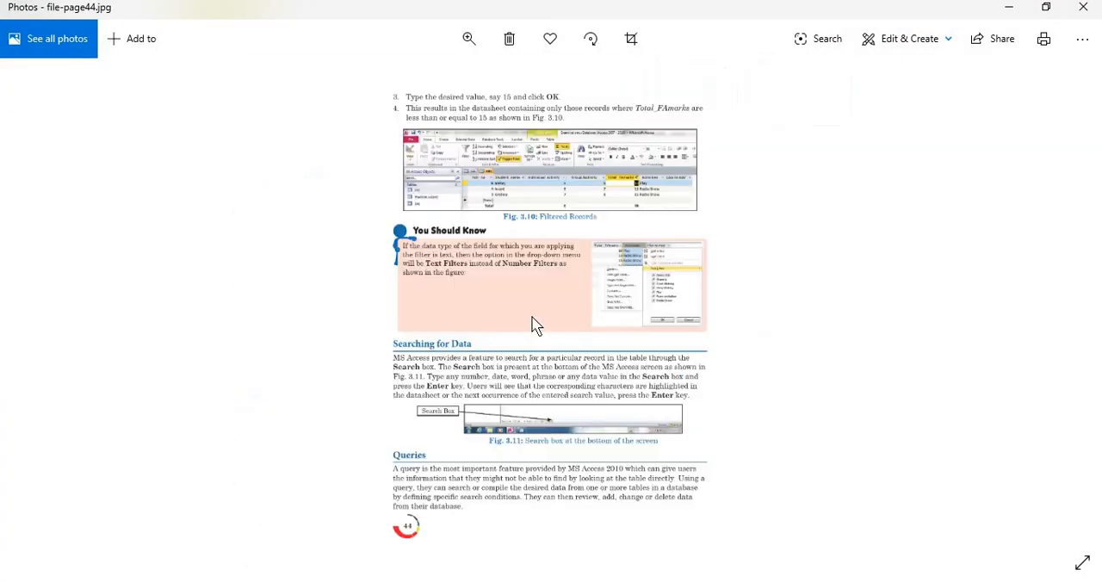
key("Right")
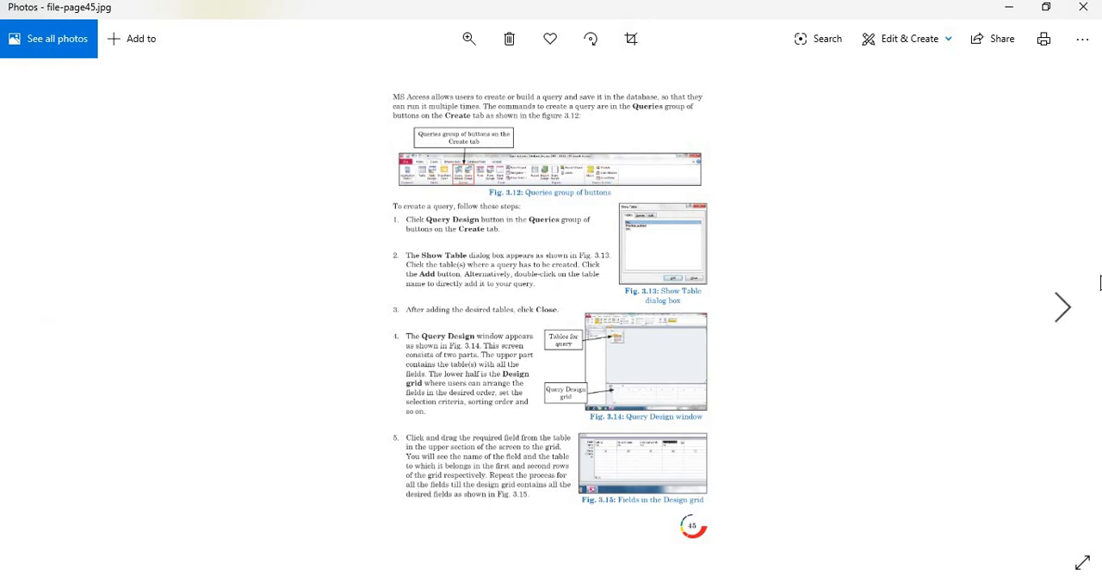
left_click(1066, 319)
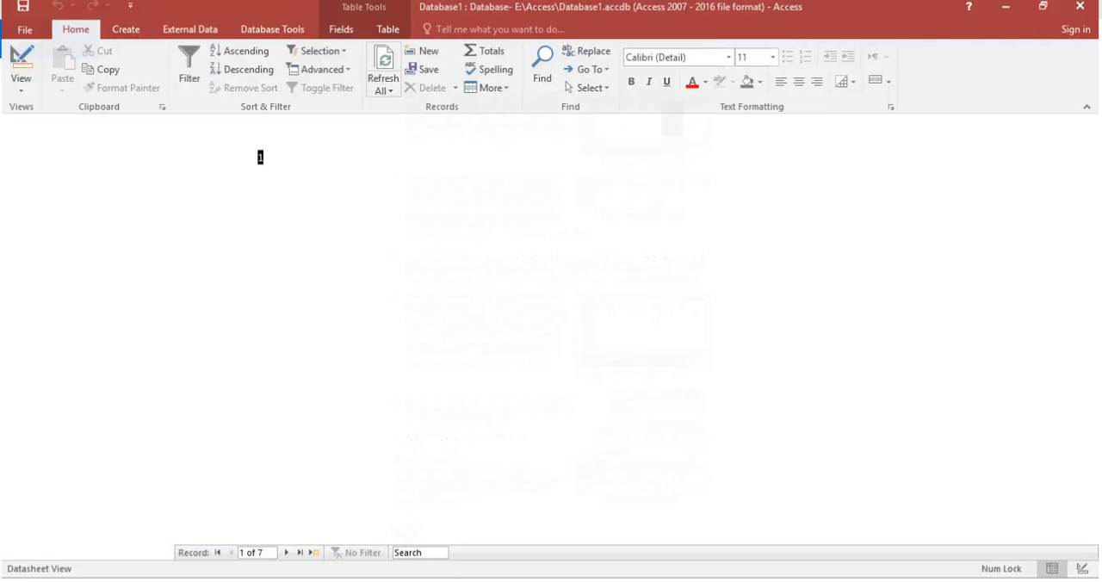
In Access, create a new query in Design view and add the FA1 and Marks tables to it.
left_click(19, 88)
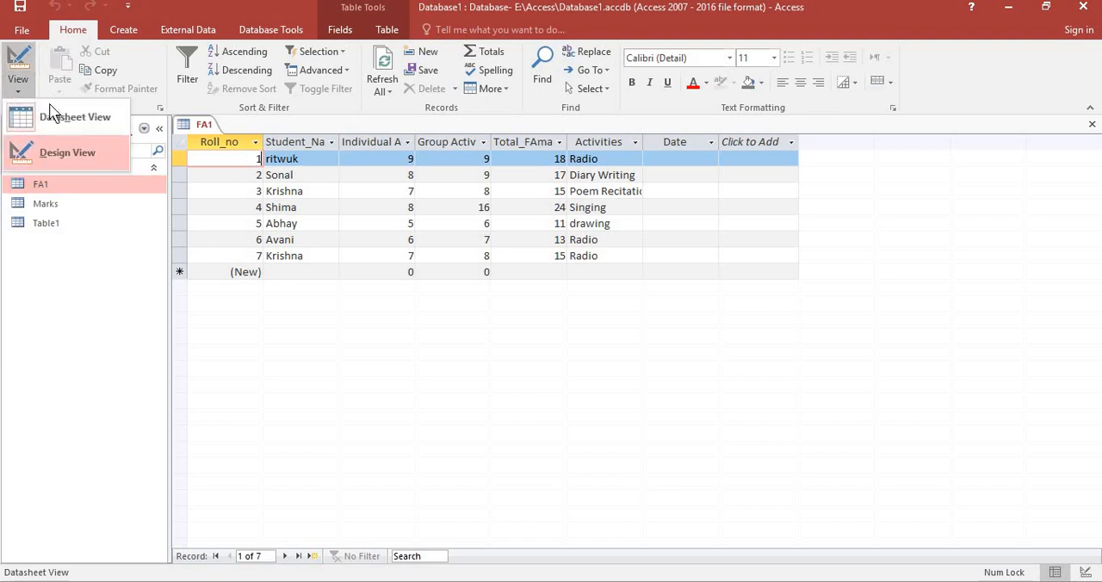
left_click(376, 482)
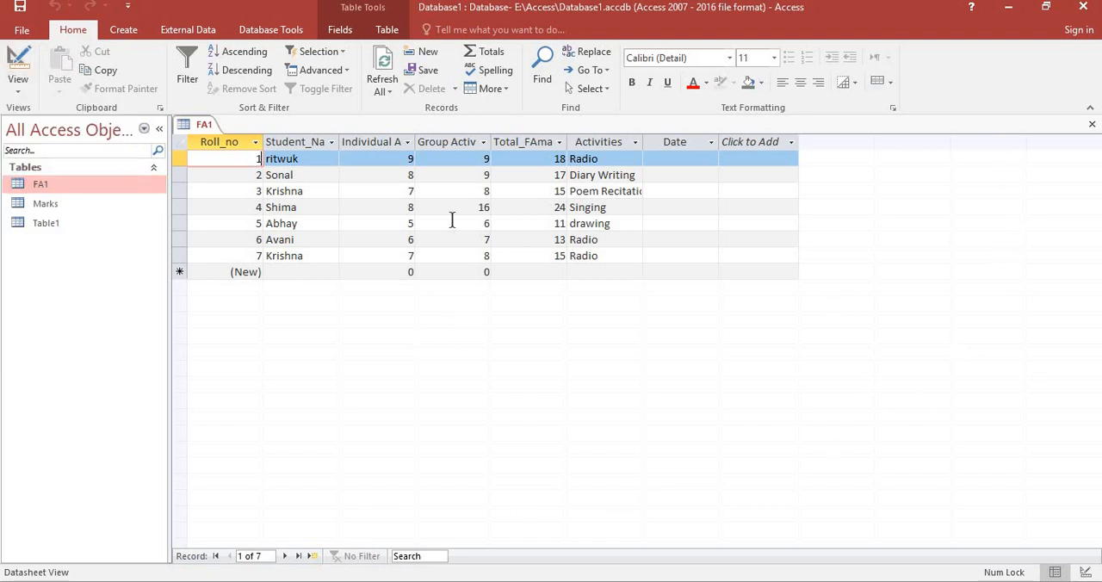
left_click(125, 30)
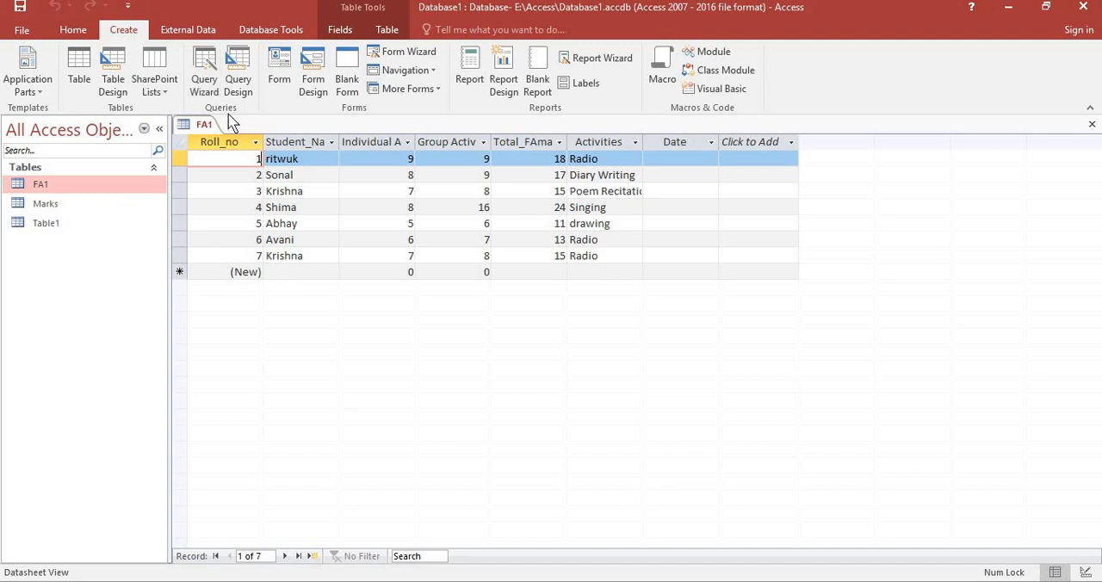
left_click(239, 86)
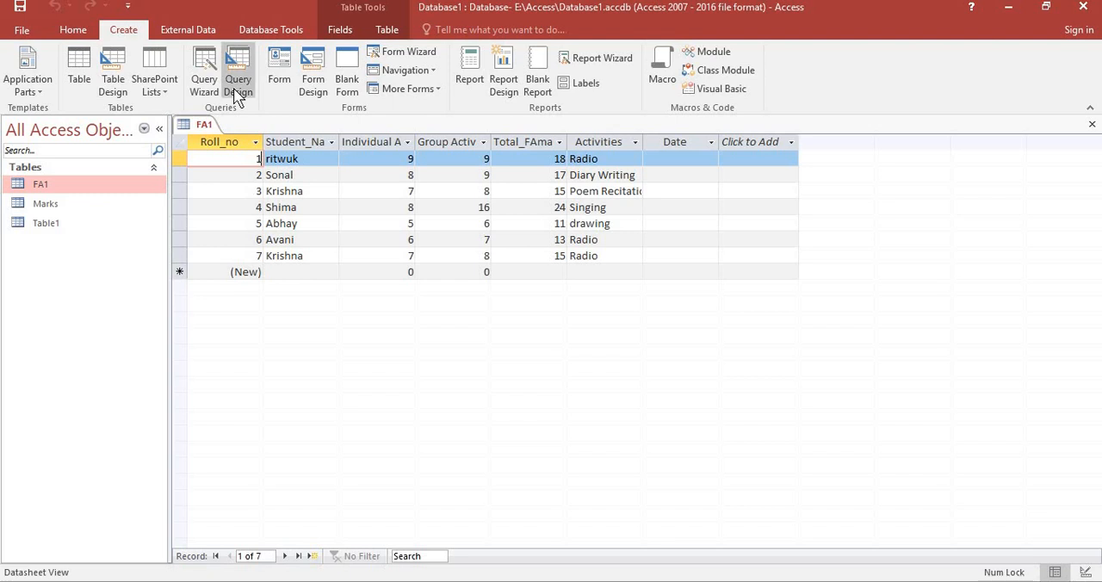
left_click(233, 89)
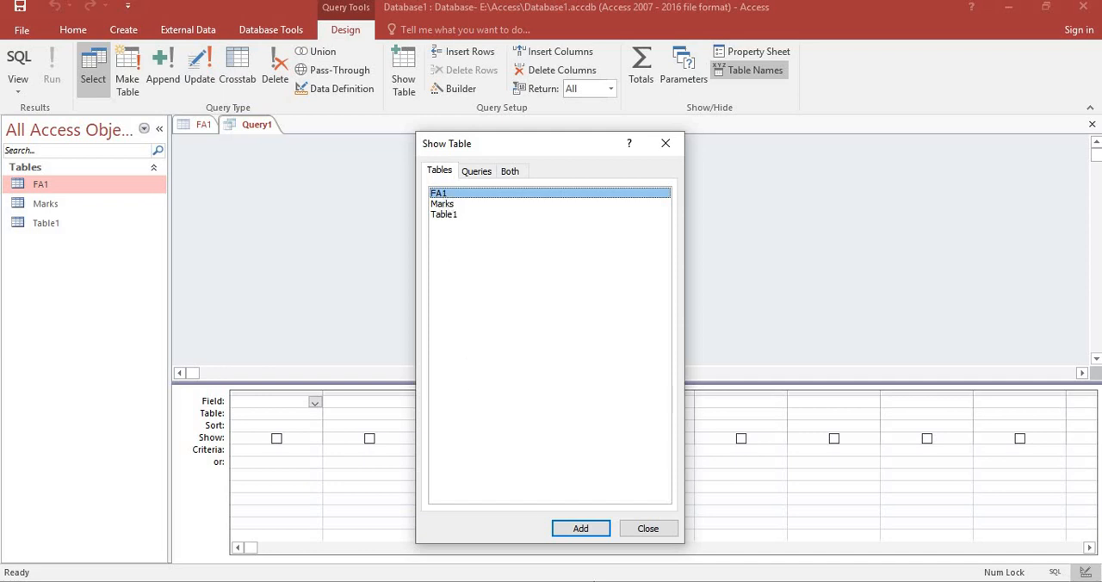
left_click(591, 537)
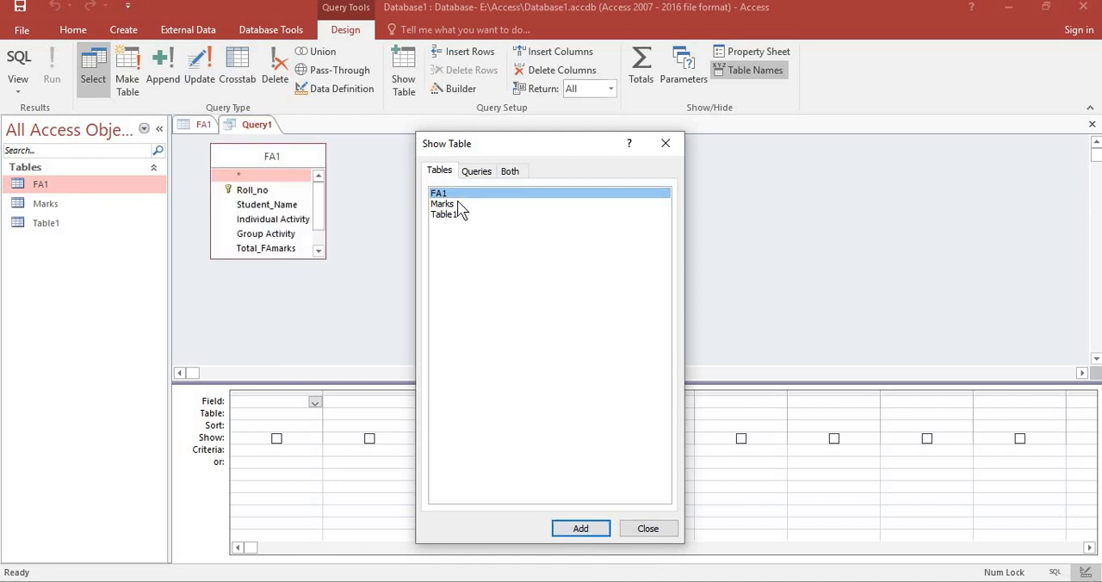
left_click(461, 205)
left_click(575, 522)
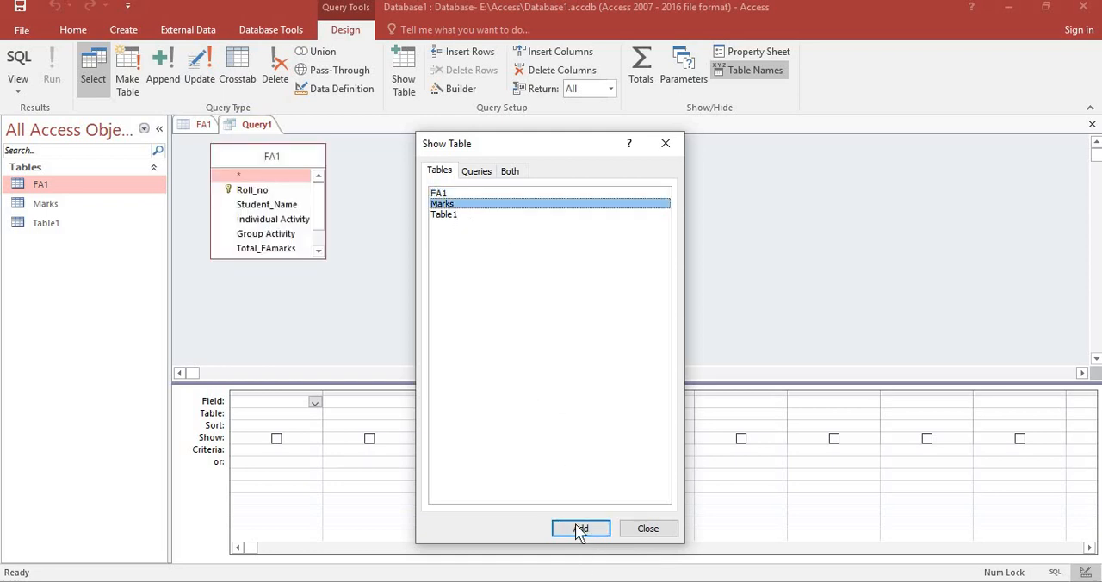
left_click(654, 533)
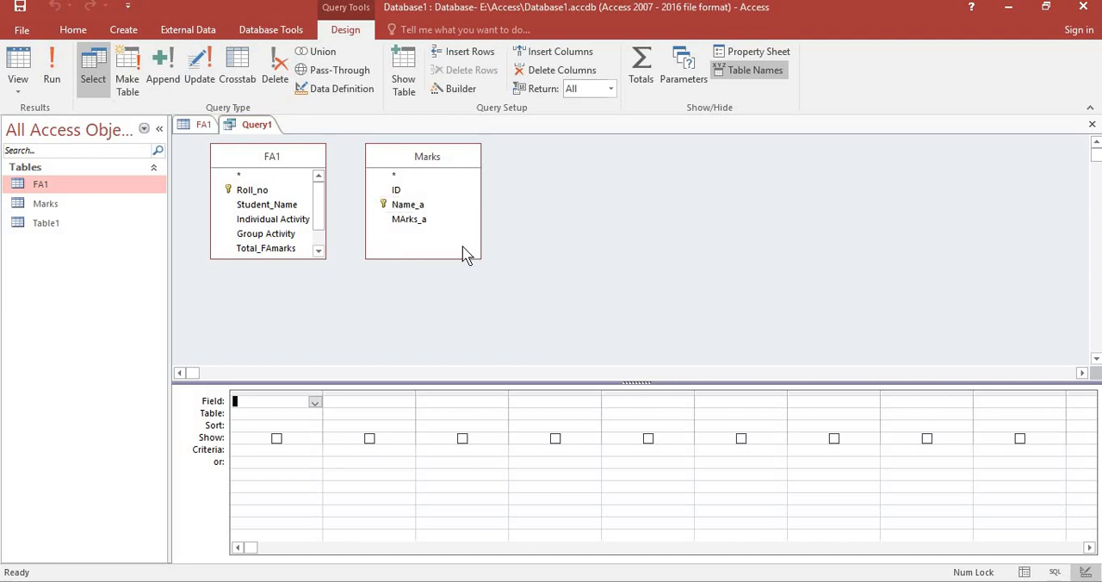
Remove the Marks table from the query design.
right_click(446, 219)
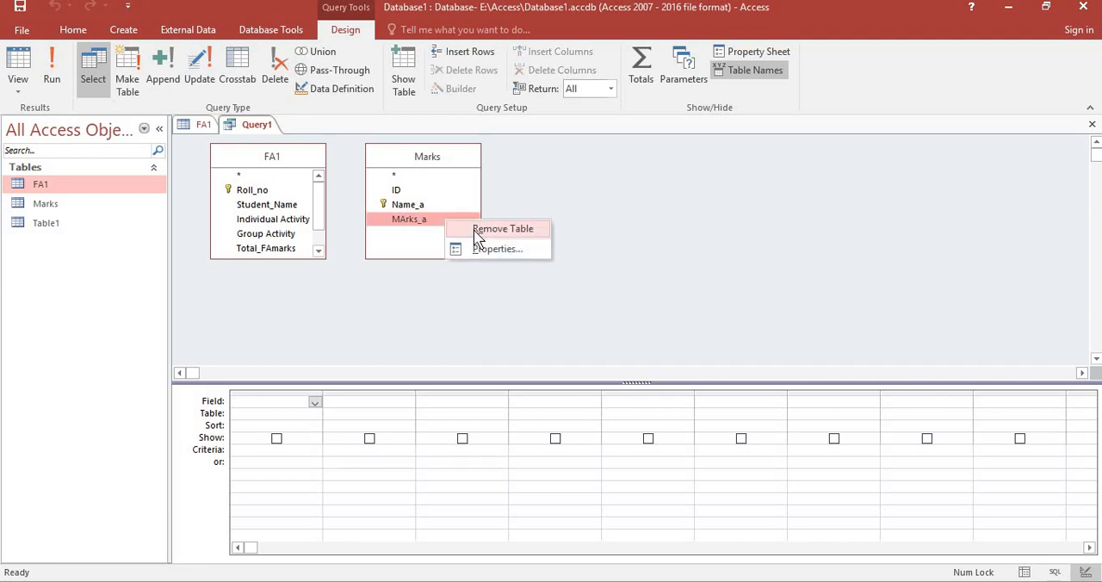
right_click(445, 158)
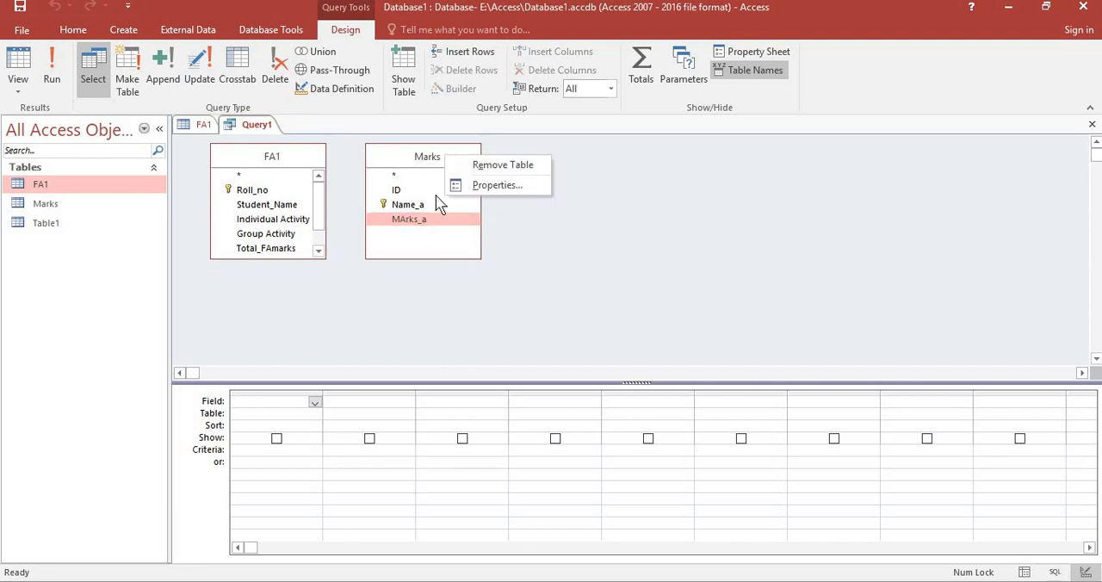
left_click(499, 165)
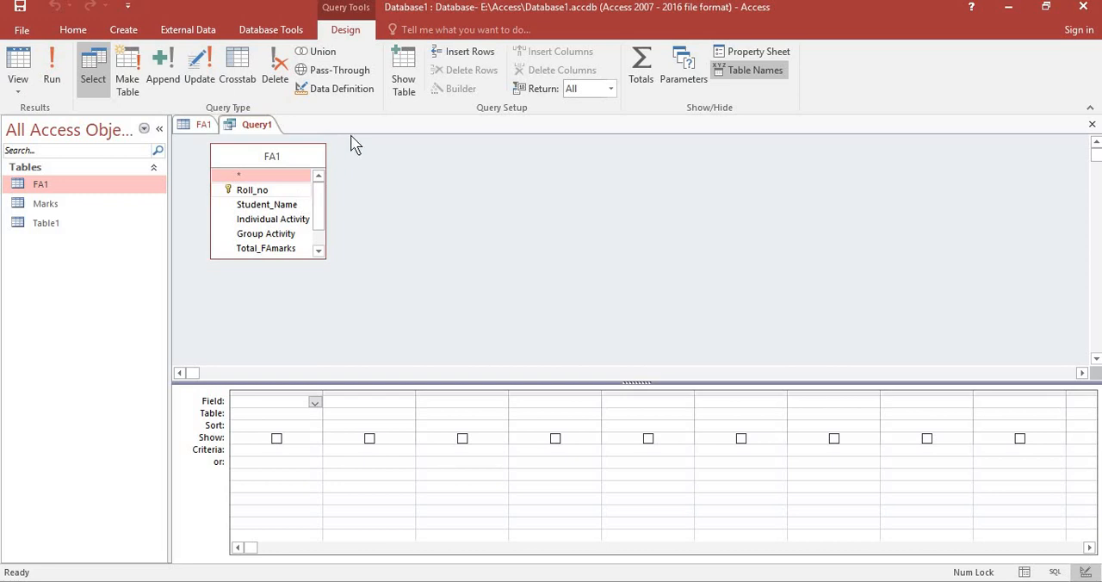
Look through the FA1 table's fields and enlarge its field list box in the query design.
scroll(324, 211, "down", 1)
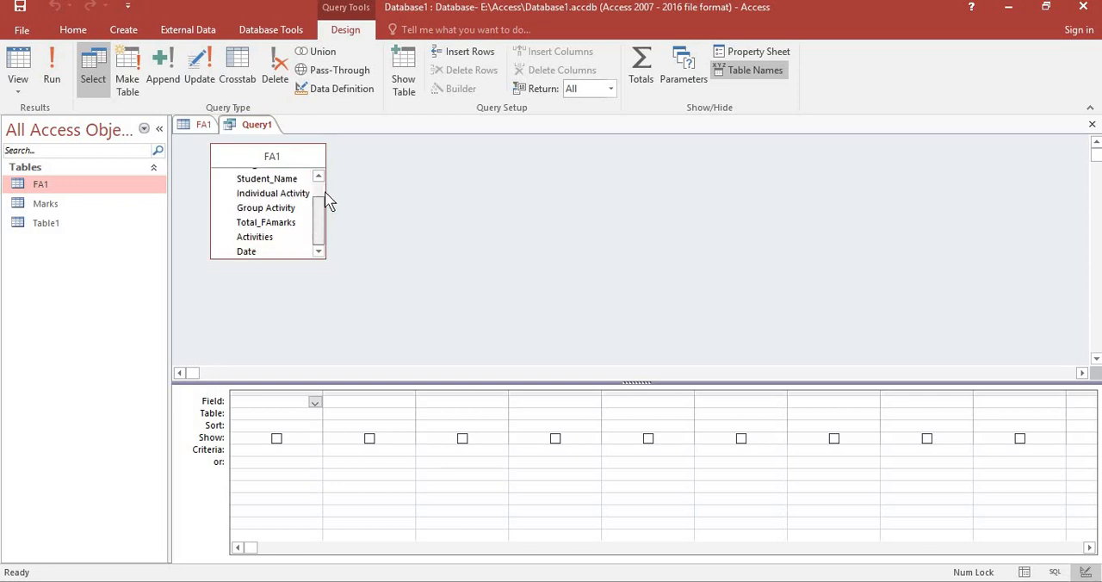
scroll(326, 207, "up", 1)
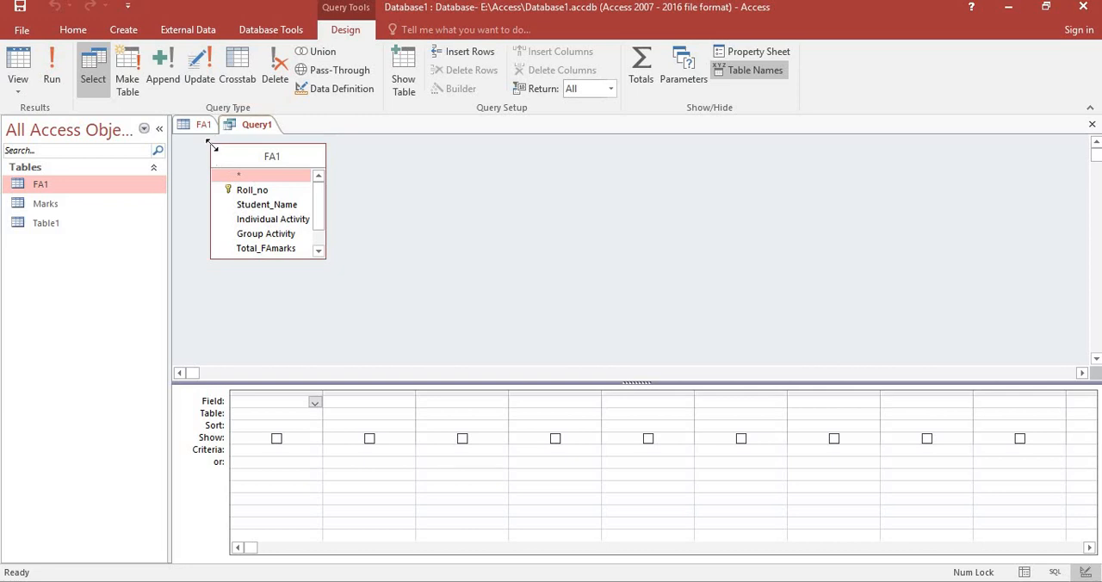
left_click_drag(211, 144, 182, 129)
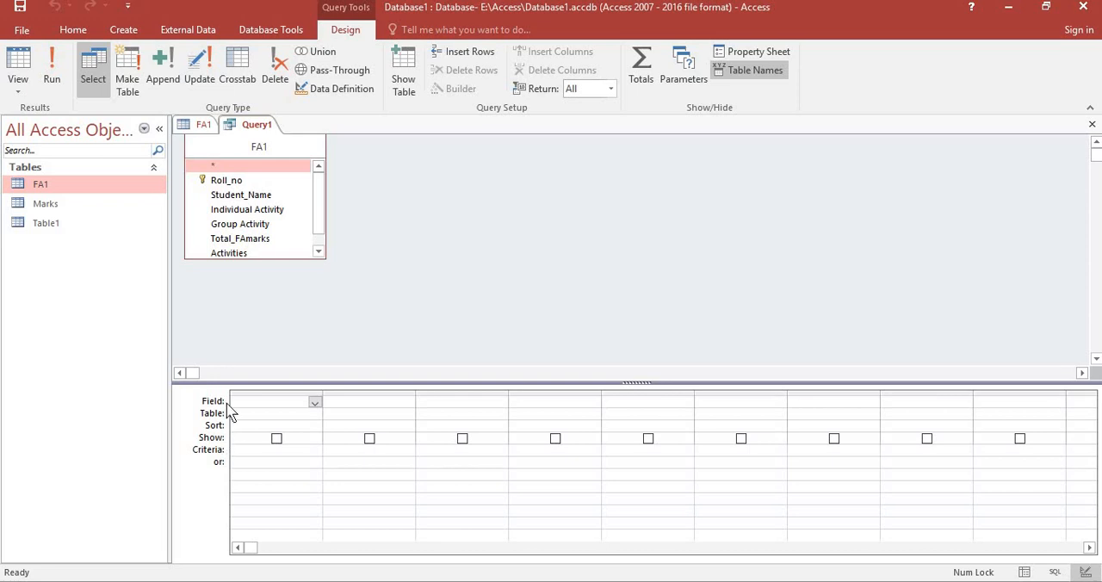
Add FA1's Roll_no and Student_Name fields as the first and second columns of the query design grid.
left_click(316, 403)
left_click(465, 313)
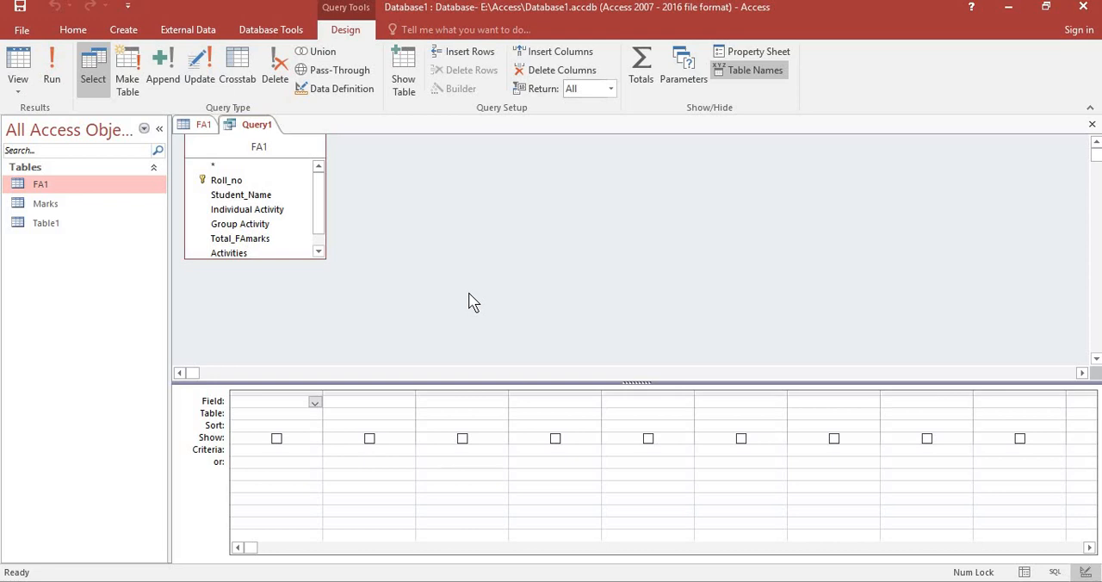
left_click(244, 181)
left_click_drag(245, 182, 270, 405)
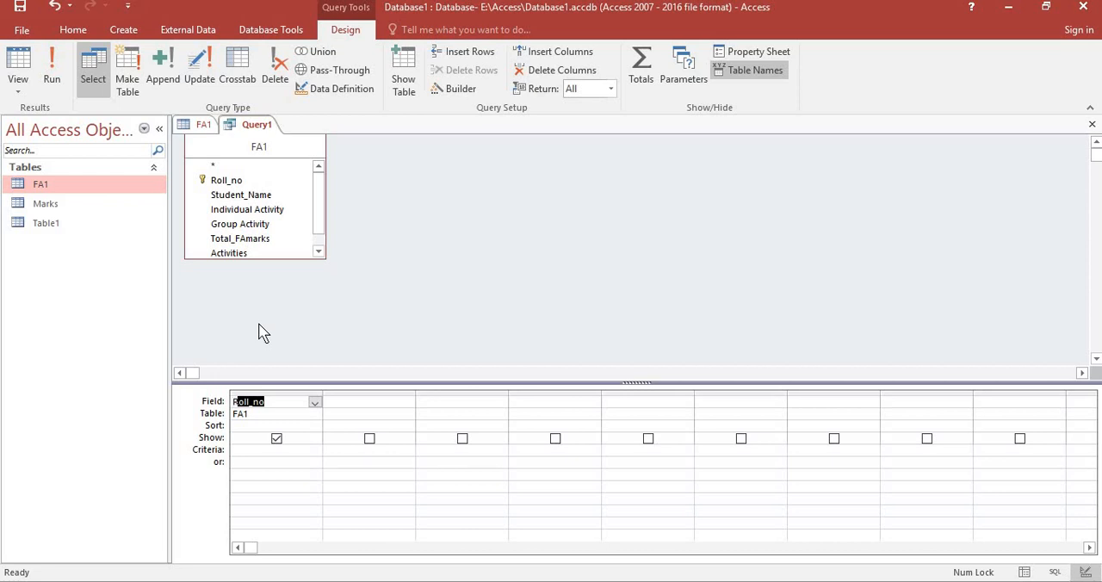
left_click(349, 402)
left_click(407, 402)
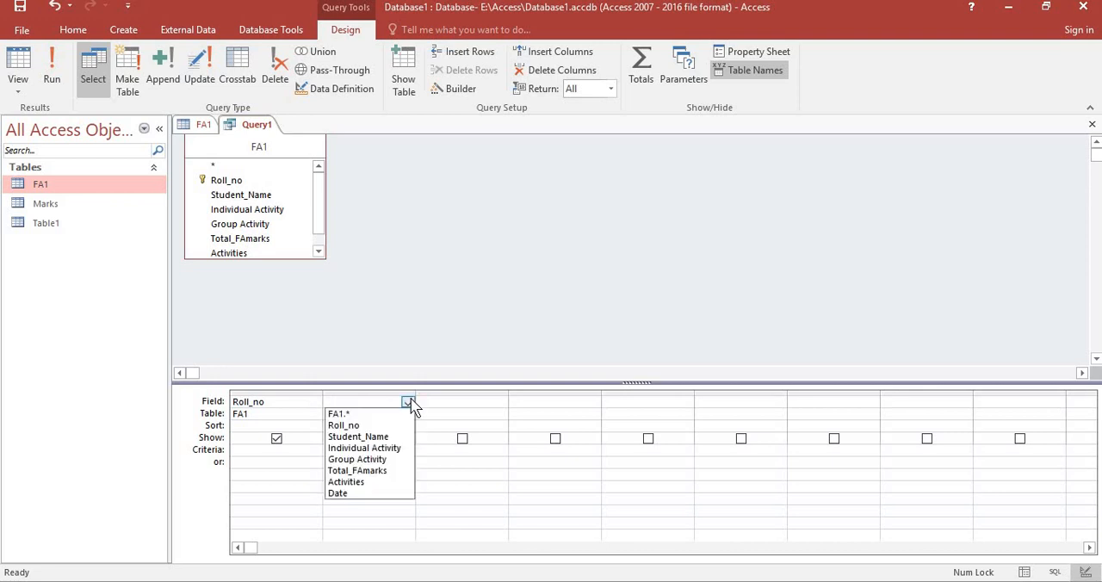
left_click(366, 436)
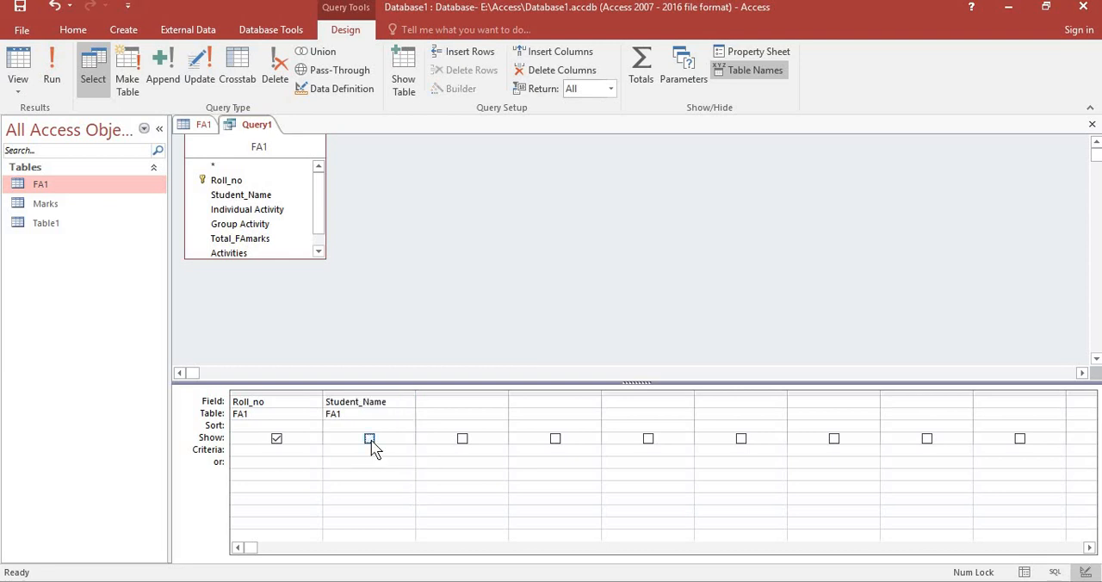
Add FA1's Individual Activity and Group Activity fields as the third and fourth columns of the query design grid.
left_click(439, 401)
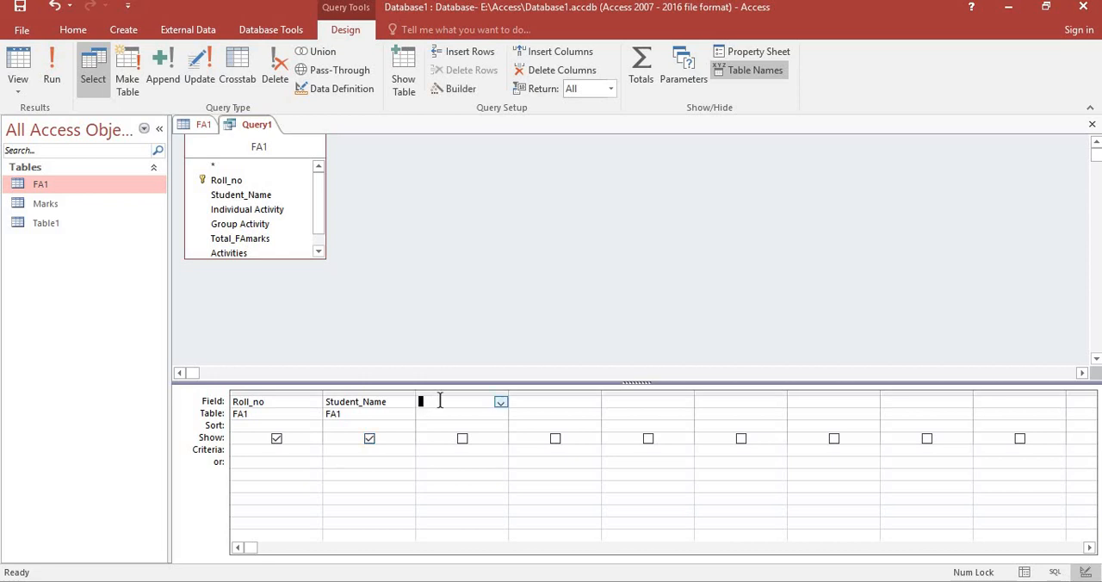
left_click(500, 402)
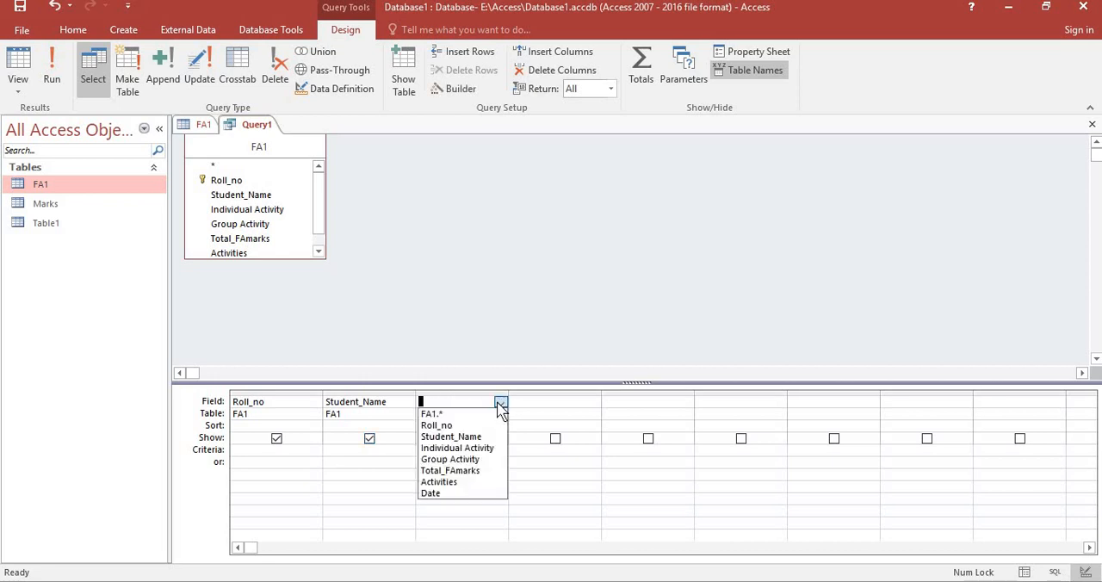
left_click(457, 448)
left_click(576, 408)
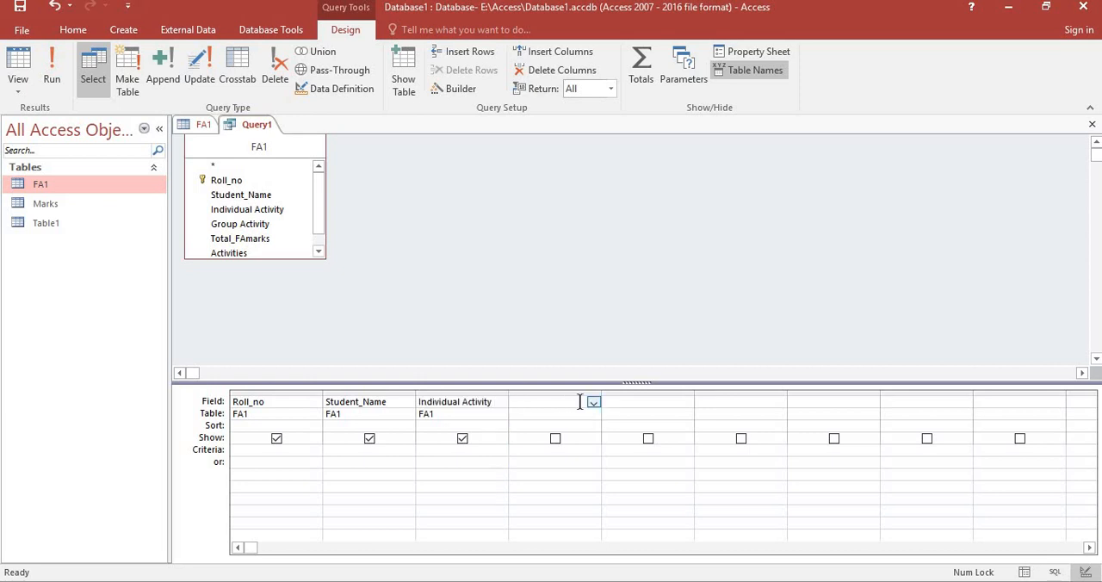
left_click(594, 402)
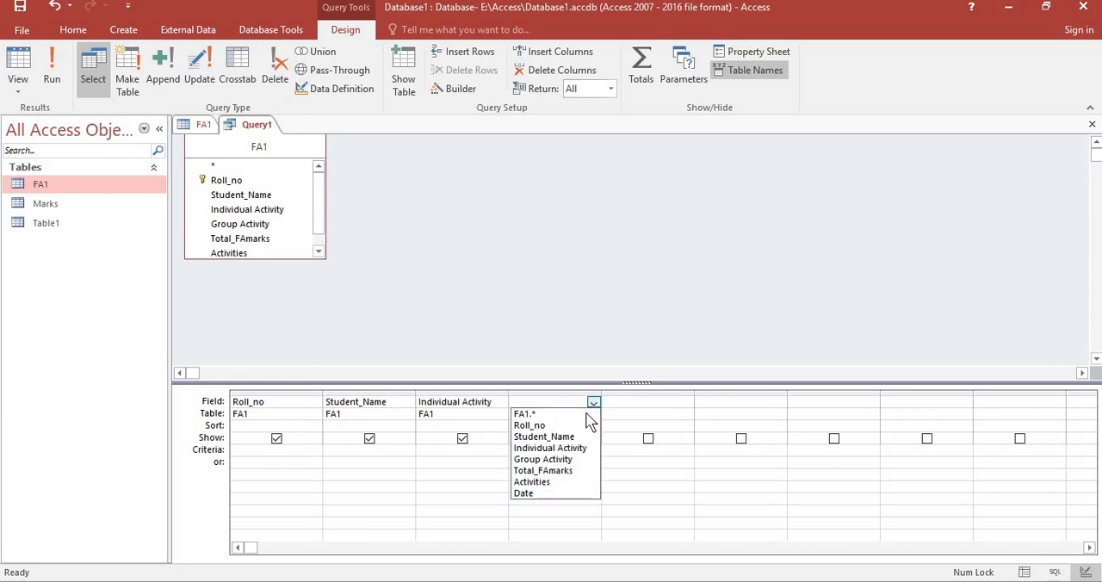
left_click(571, 460)
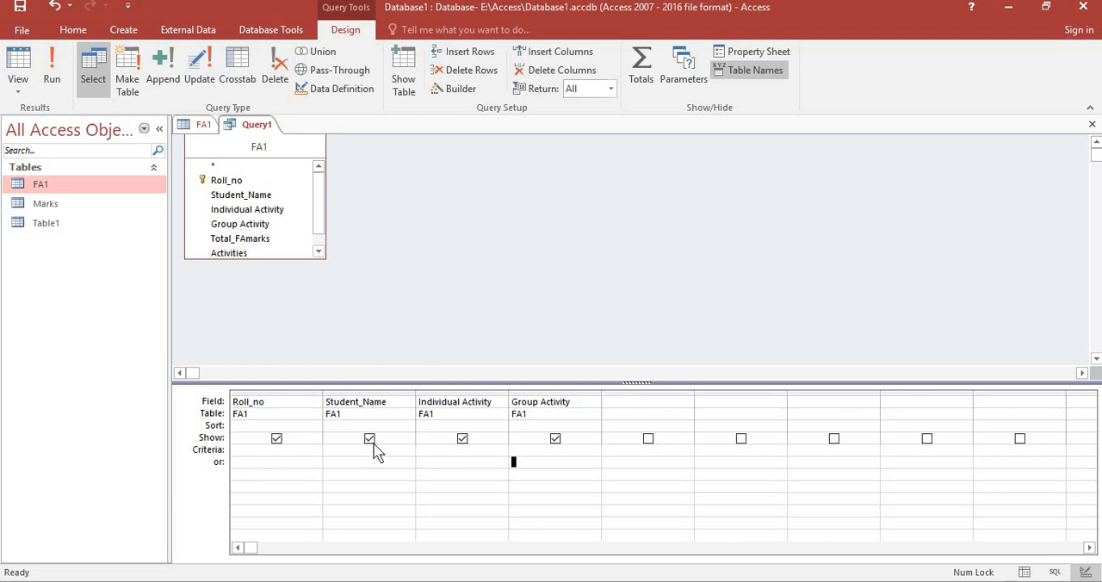
left_click(440, 403)
left_click(440, 403)
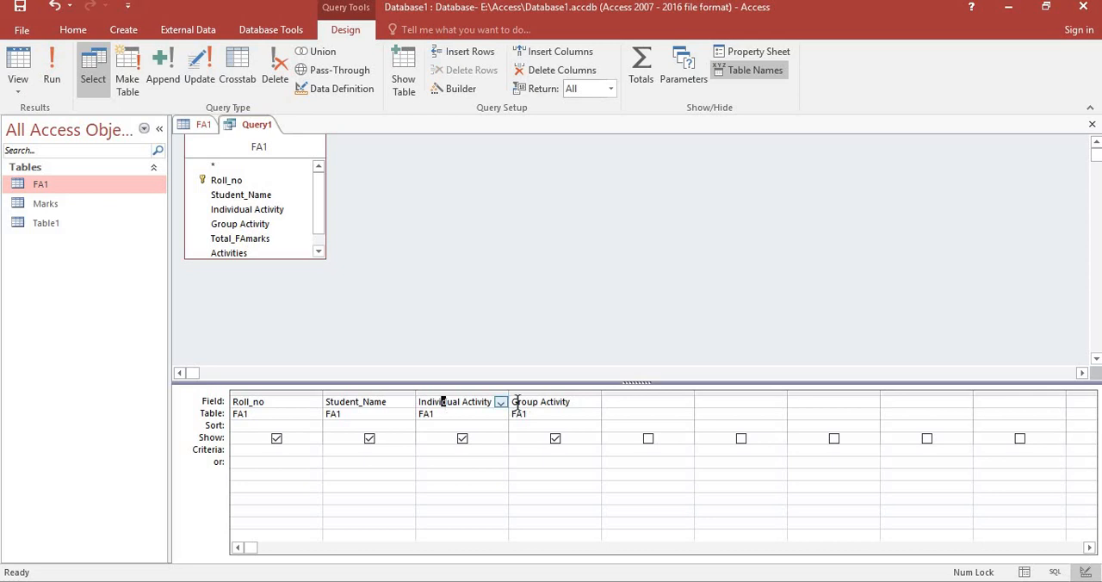
left_click(500, 402)
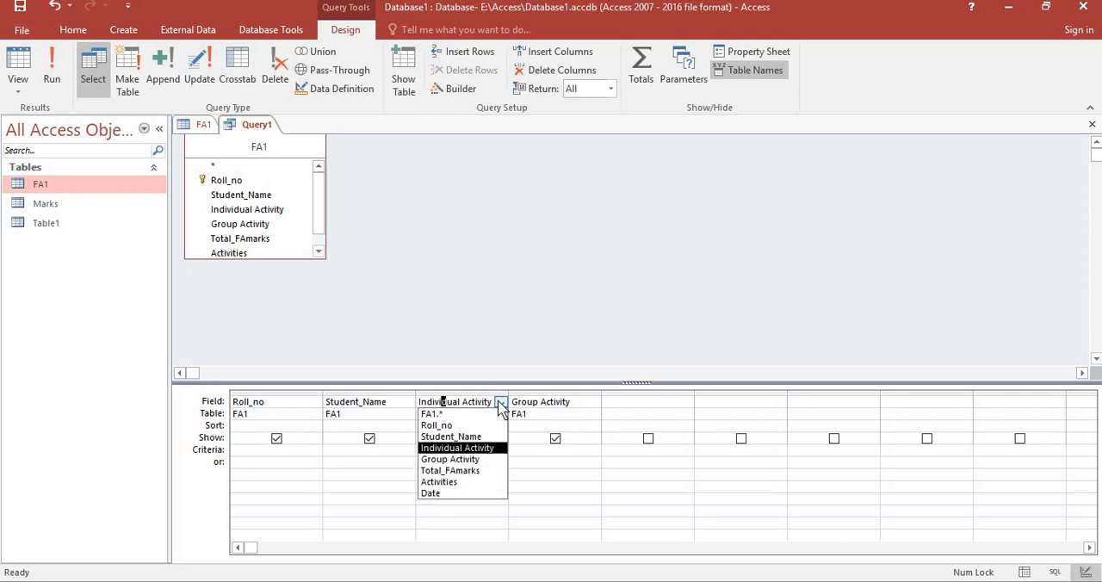
left_click(500, 403)
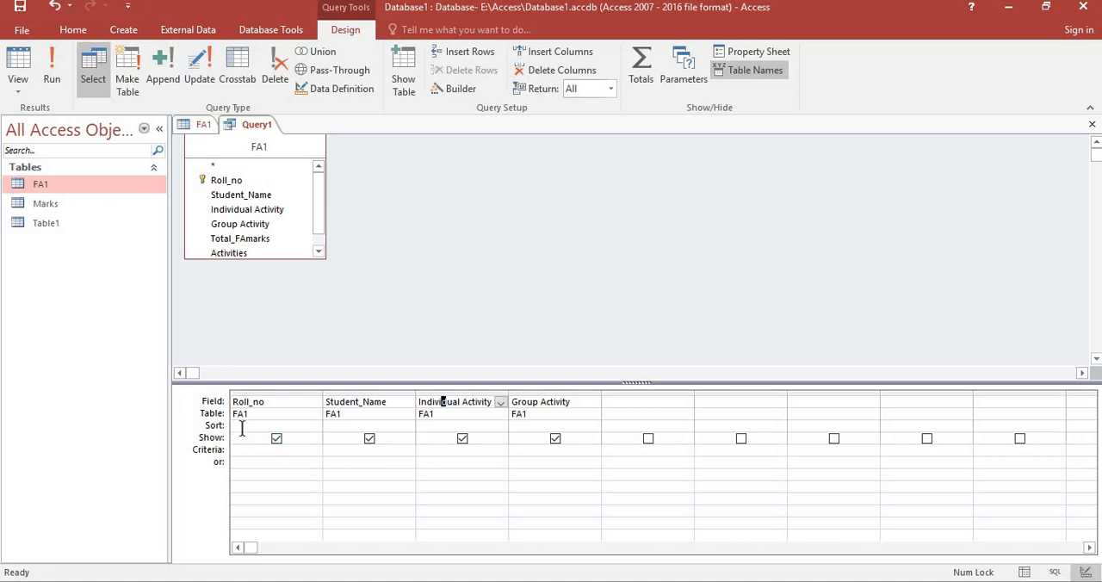
left_click(242, 428)
left_click(315, 428)
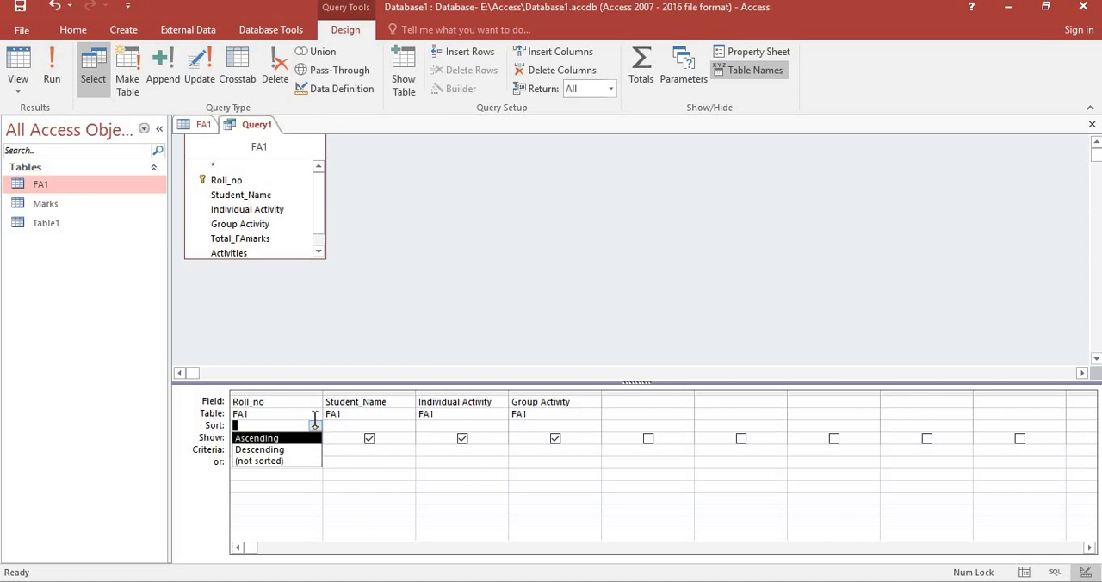
Set the Group Activity column's sort order to Ascending in the query design grid.
left_click(565, 425)
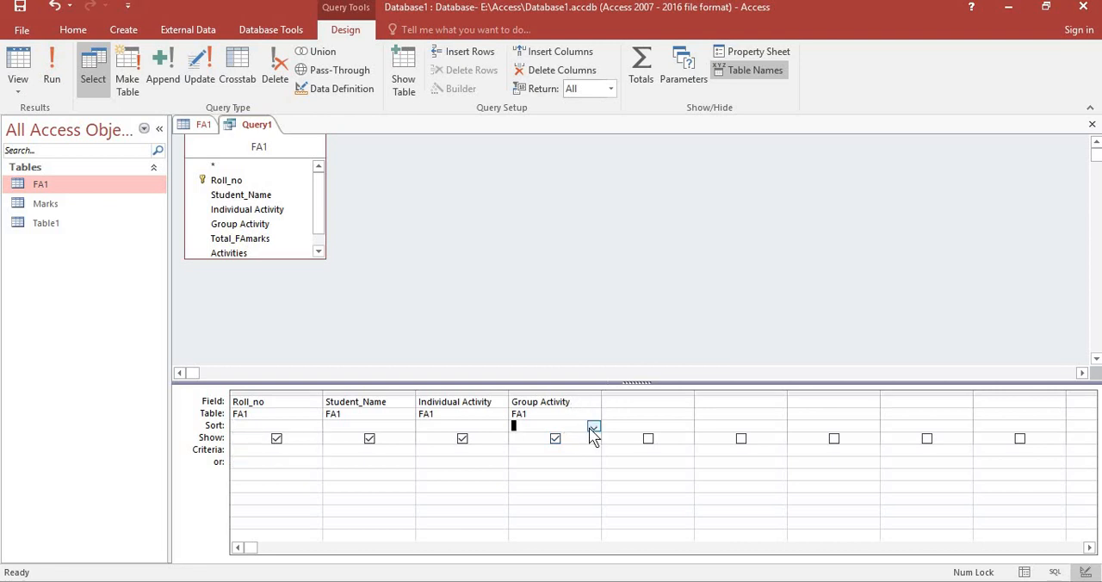
left_click(593, 427)
left_click(590, 441)
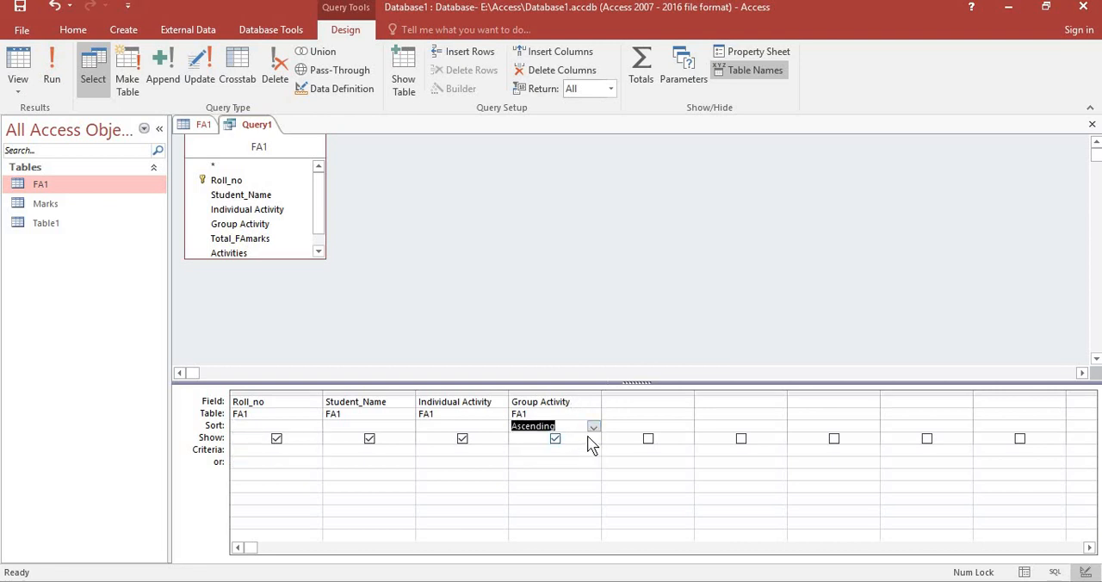
left_click(592, 429)
left_click(581, 450)
left_click(593, 427)
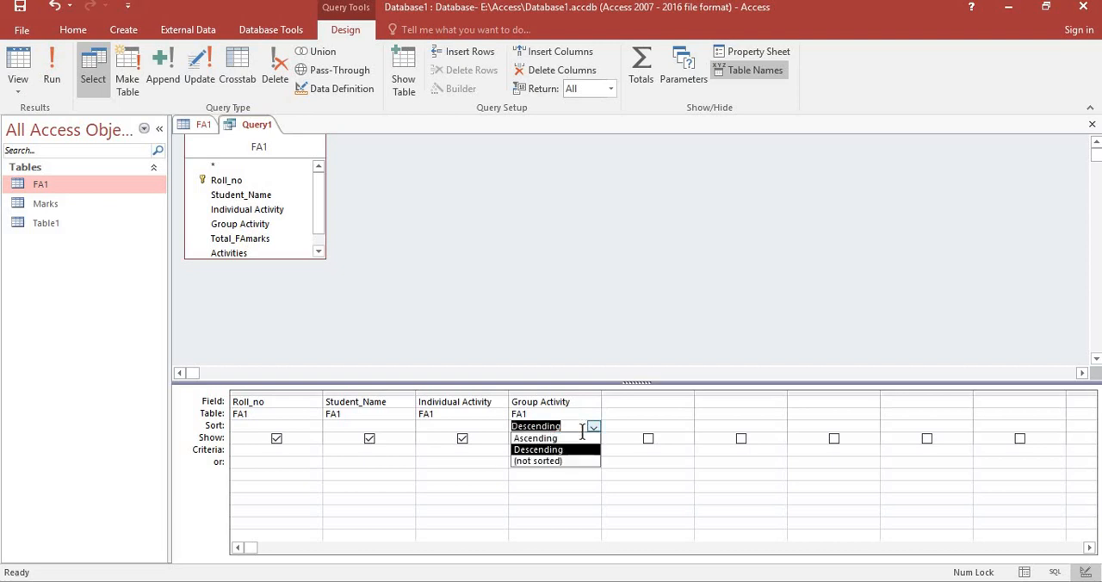
left_click(586, 440)
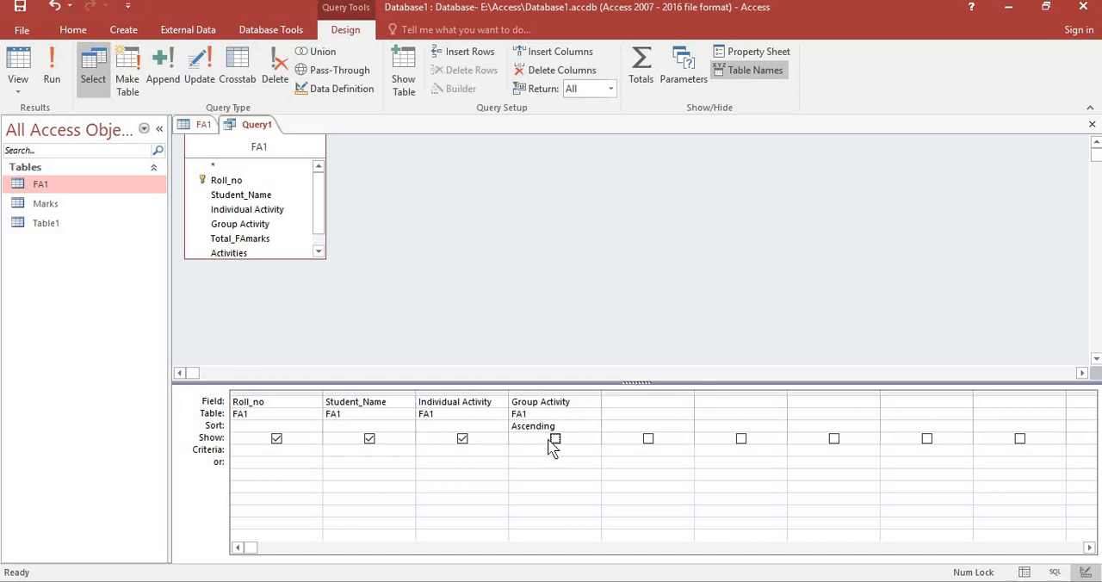
Turn Show back on for the Group Activity column, and switch Student_Name's Show setting off and on again.
left_click(556, 439)
left_click(360, 440)
left_click(371, 440)
Enter <10 as the criteria for the Group Activity column.
left_click(248, 448)
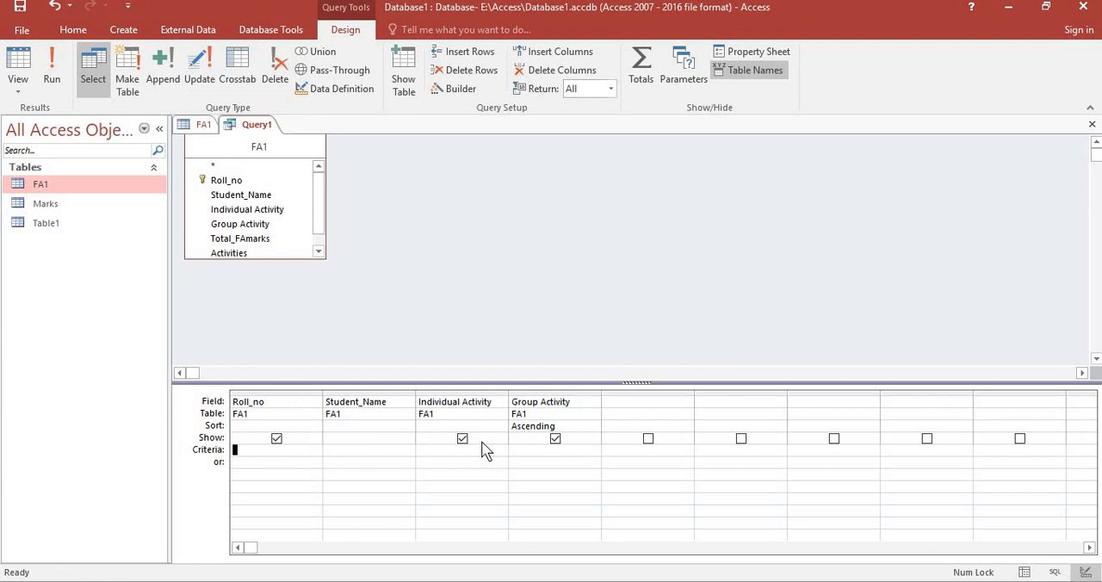
left_click(572, 448)
type("<10")
Save the query as first_query and run it.
left_click(20, 8)
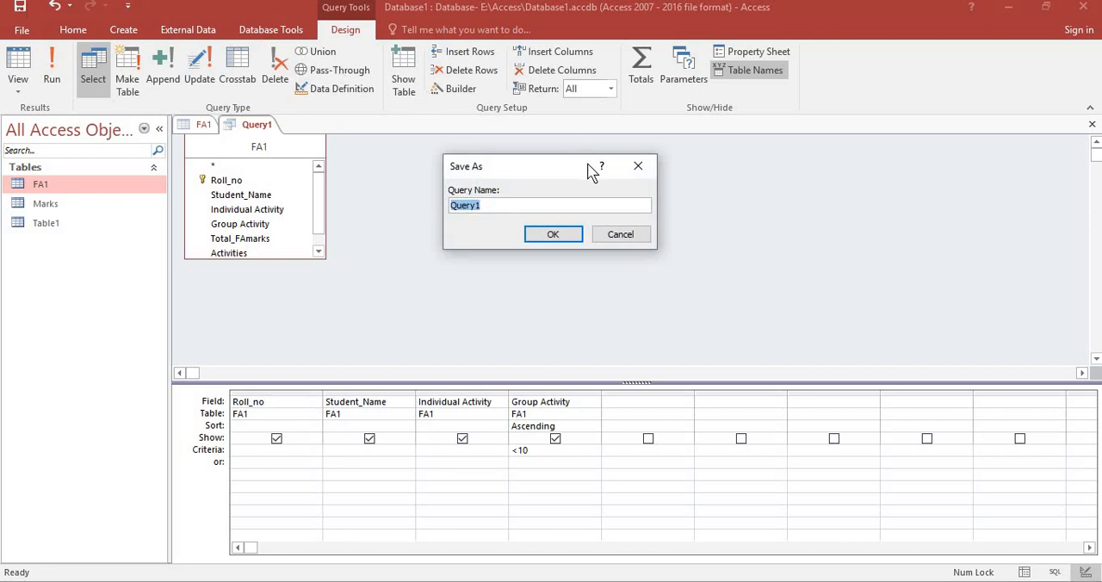
left_click(638, 165)
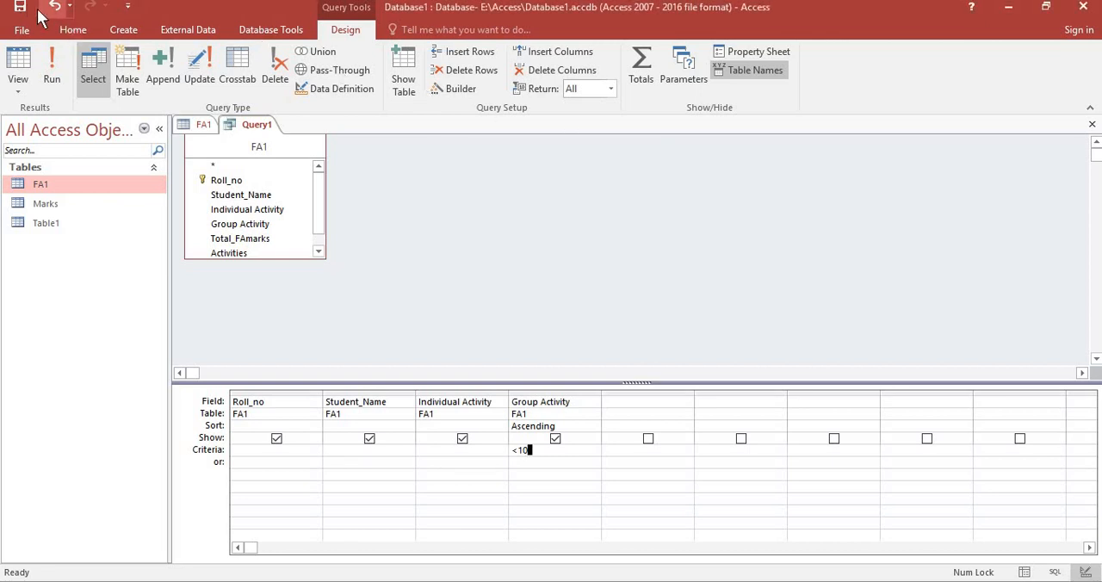
left_click(19, 7)
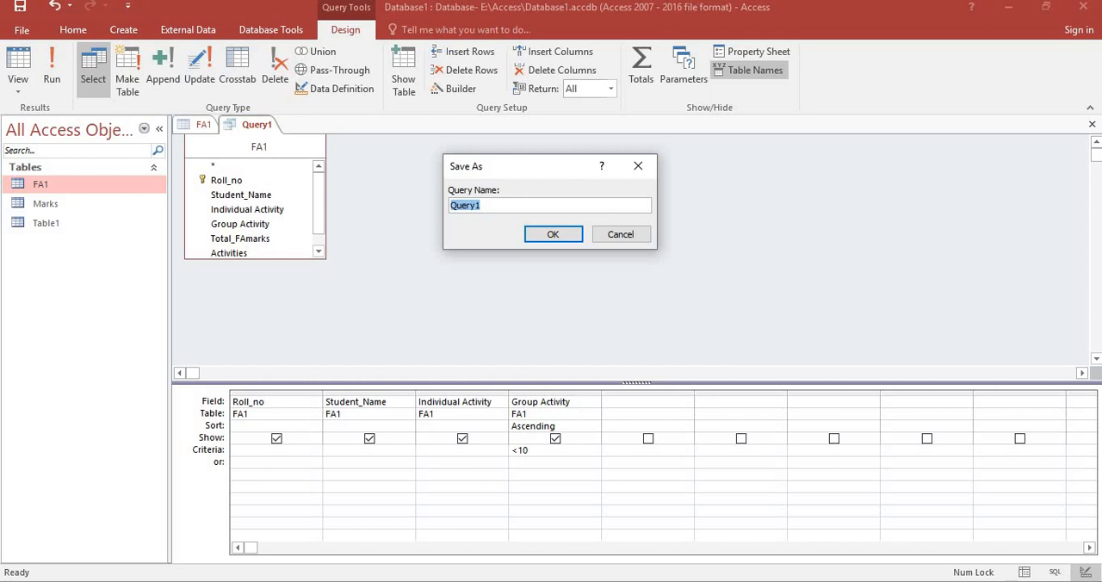
type("first_query")
left_click(553, 234)
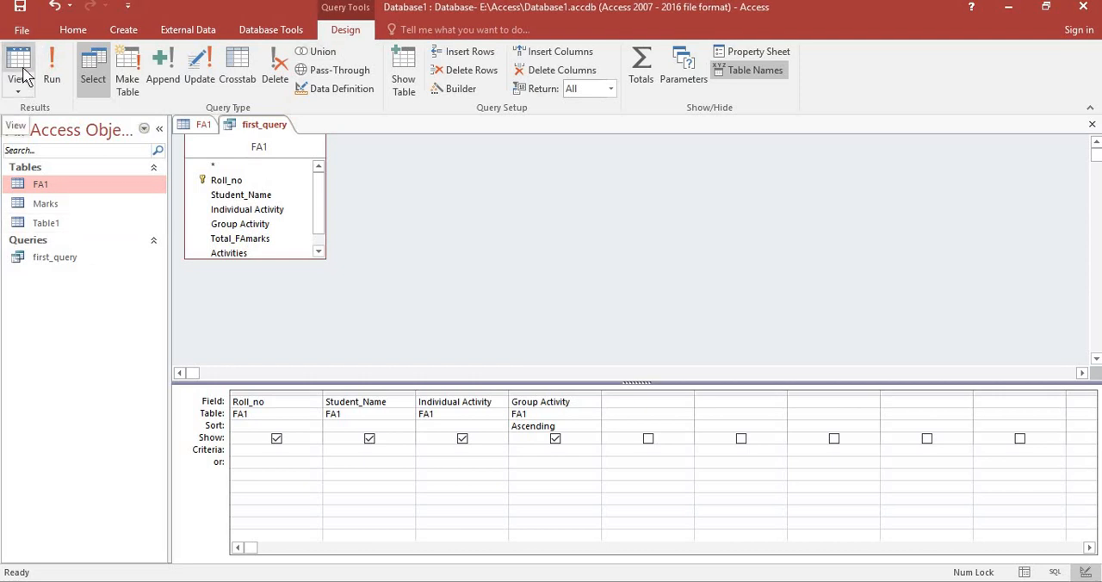
left_click(49, 76)
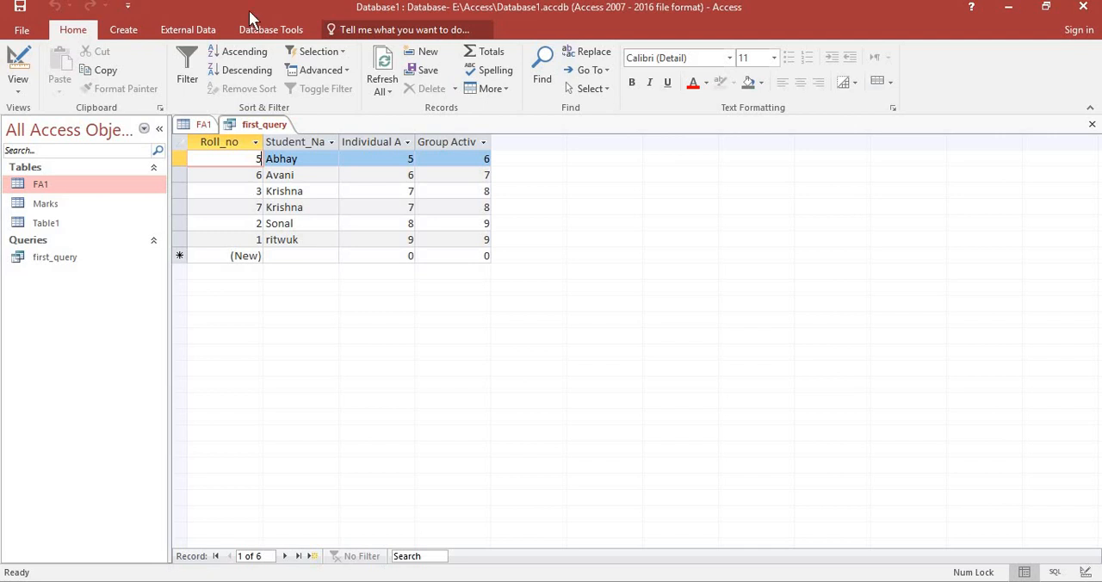
Create a basic form based on first_query.
left_click(129, 36)
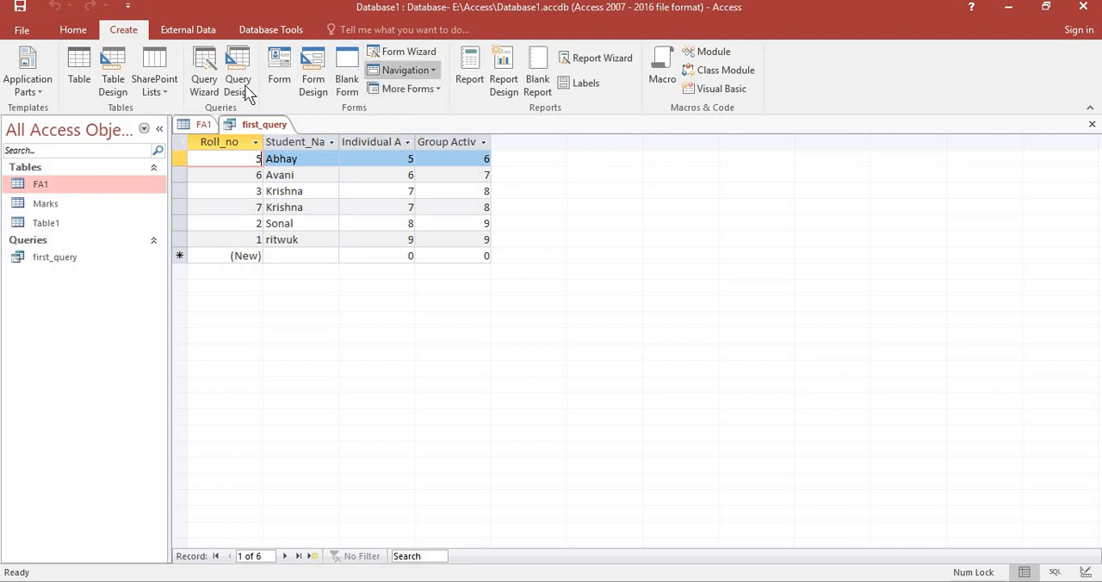
left_click(291, 81)
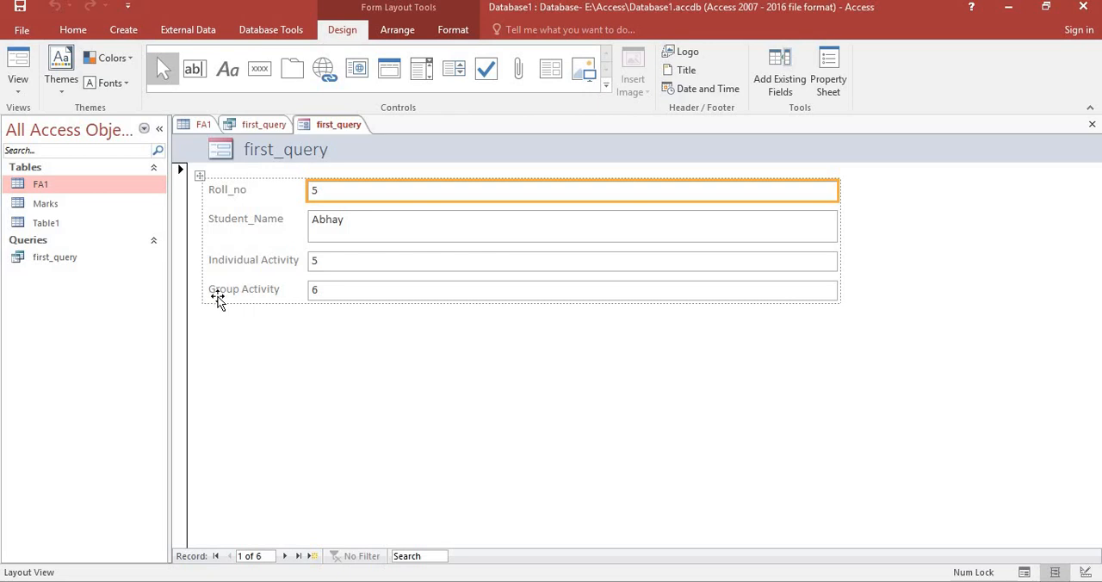
left_click(16, 91)
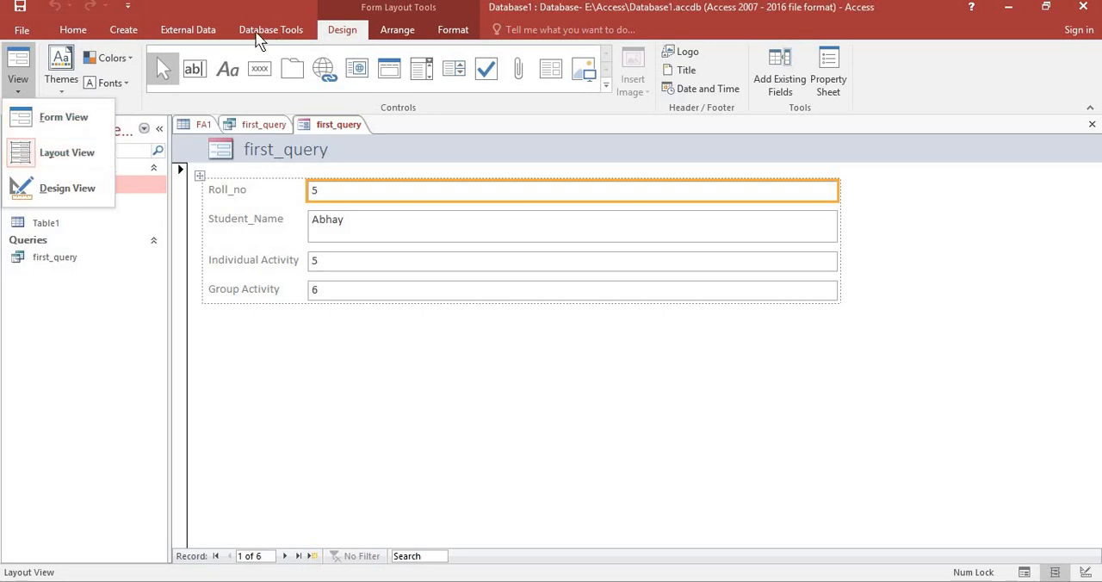
left_click(287, 34)
left_click(289, 33)
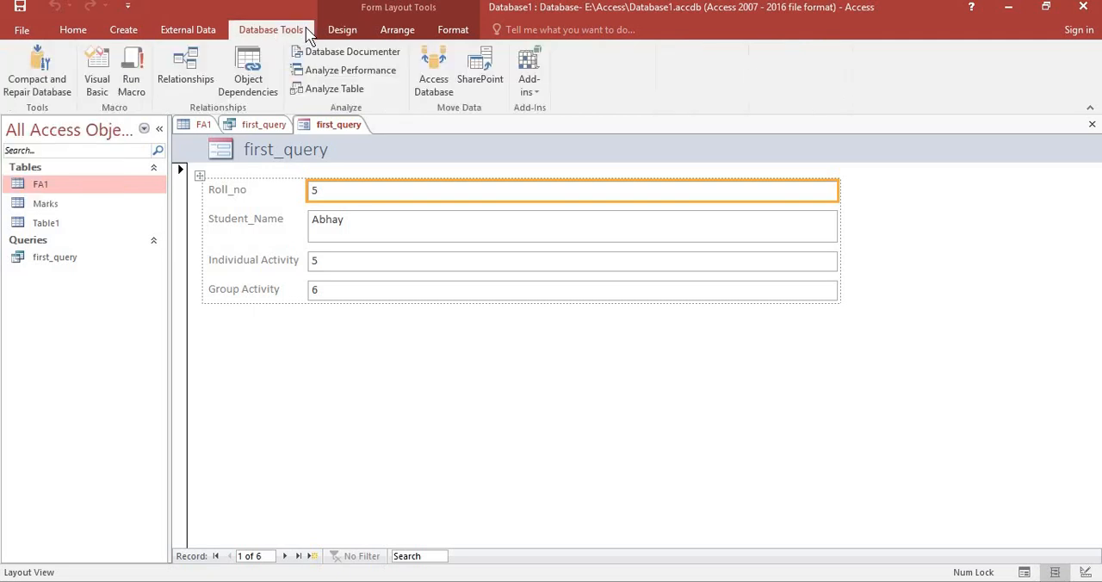
left_click(331, 31)
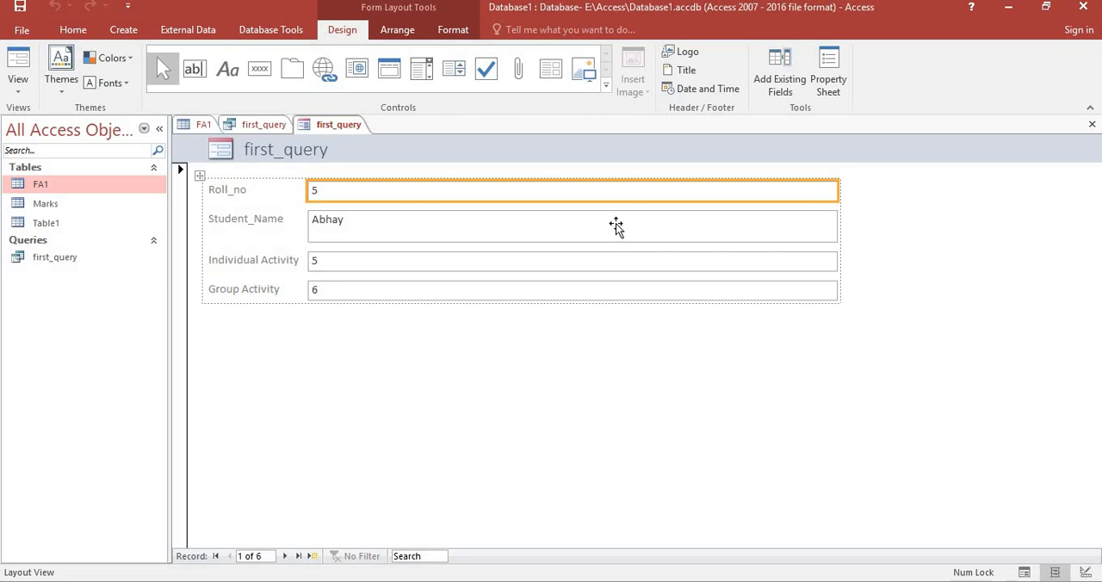
left_click(703, 60)
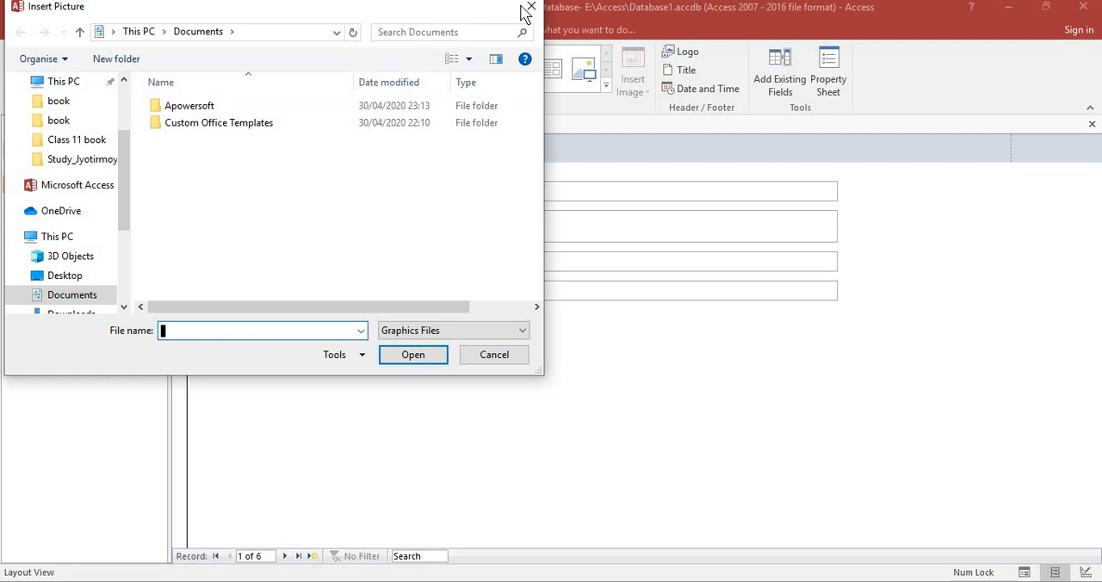
key("Escape")
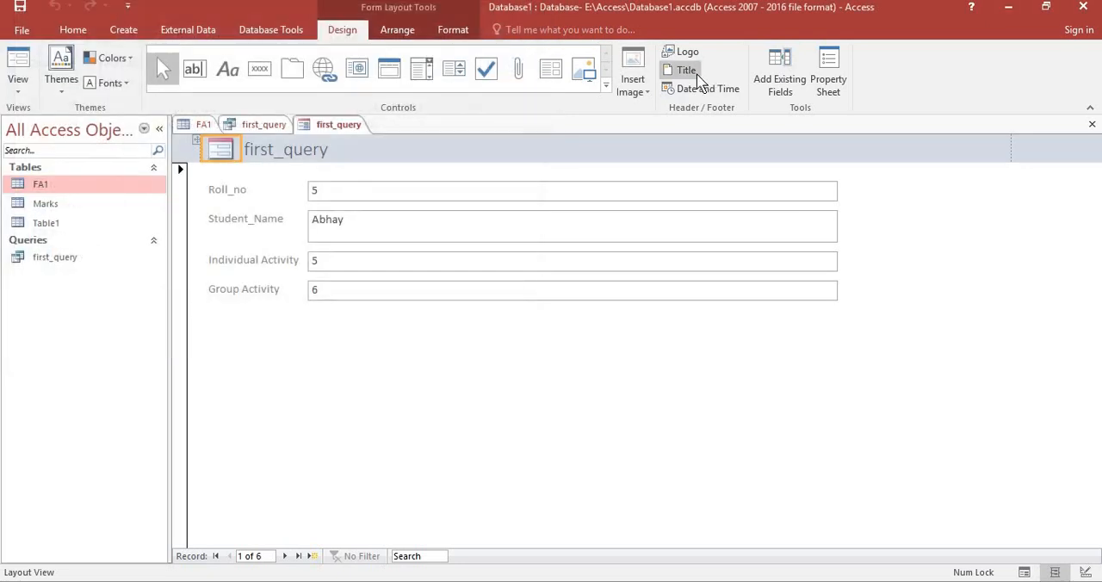
Change the title in the form's header to "First Form Created".
left_click(684, 70)
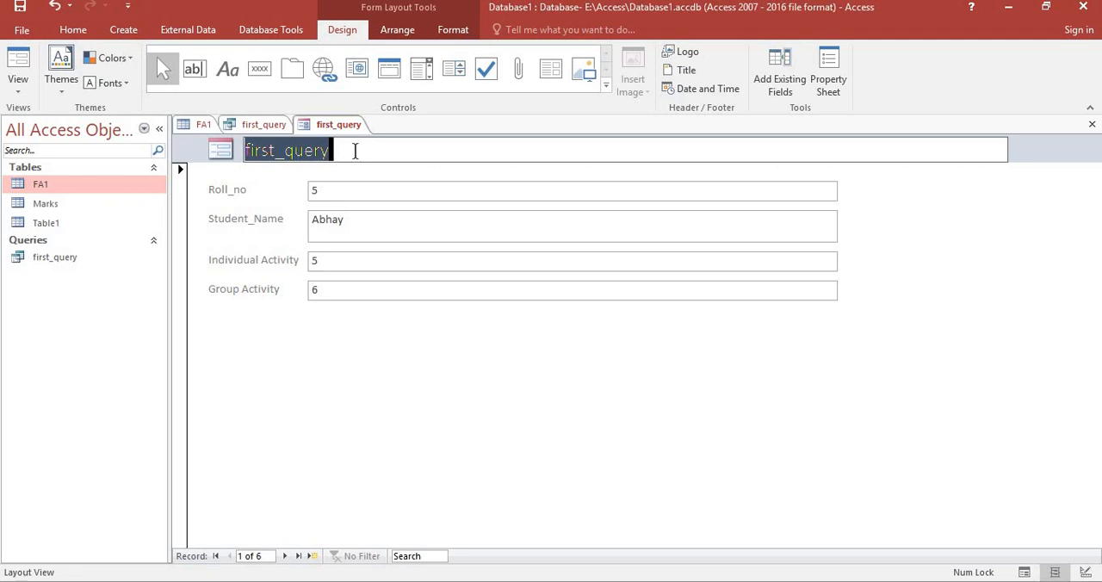
key("BackSpace")
type("First For")
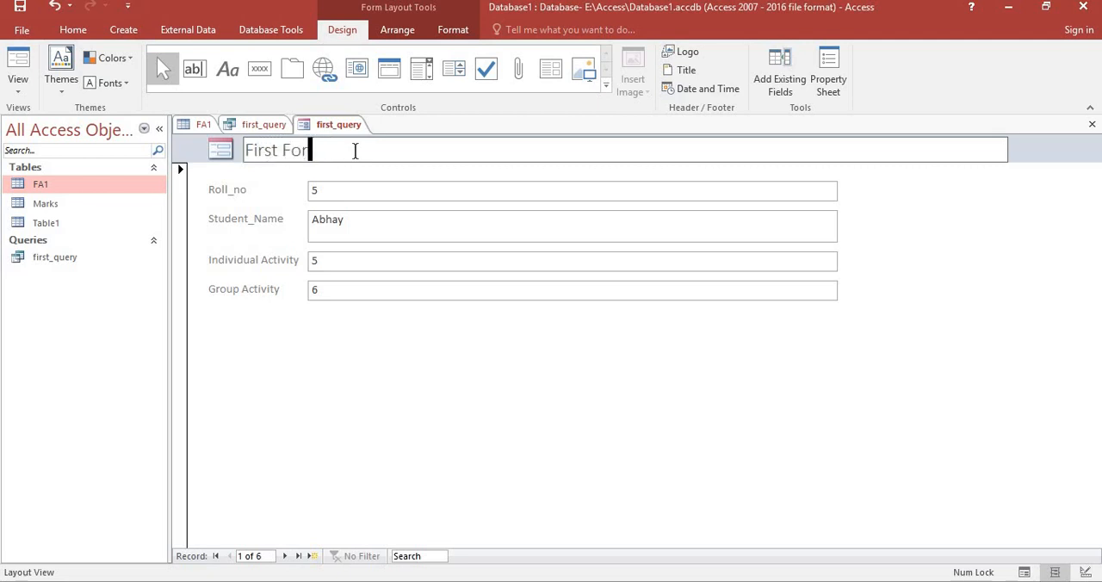
type("m Cr")
key("BackSpace")
key("BackSpace")
key("BackSpace")
type("eated")
key("Return")
left_click(356, 151)
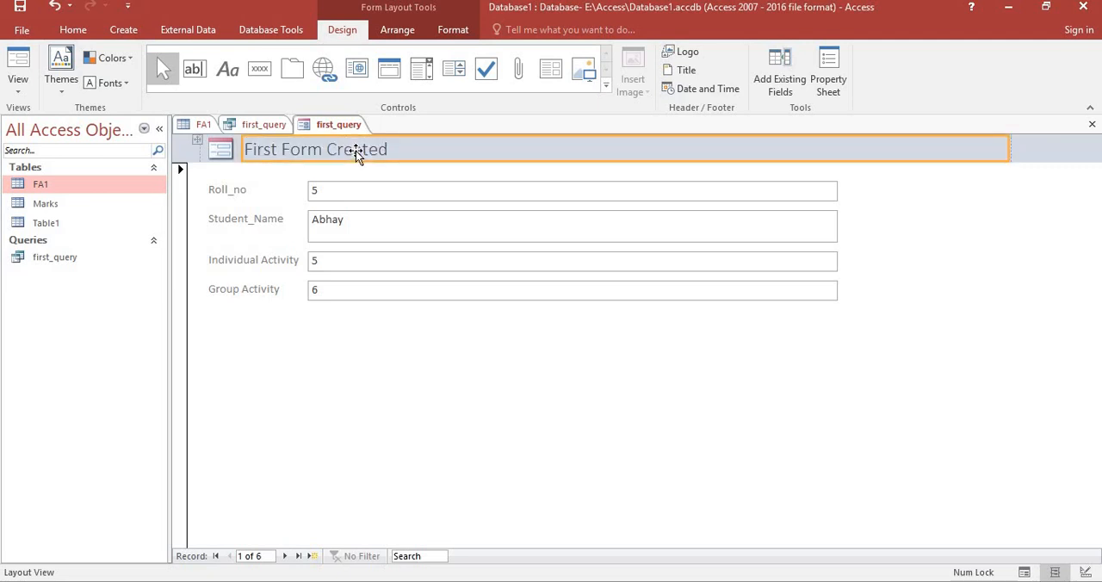
Insert the date in the form header in the "11 June 2020" format, leaving out the time.
left_click(678, 91)
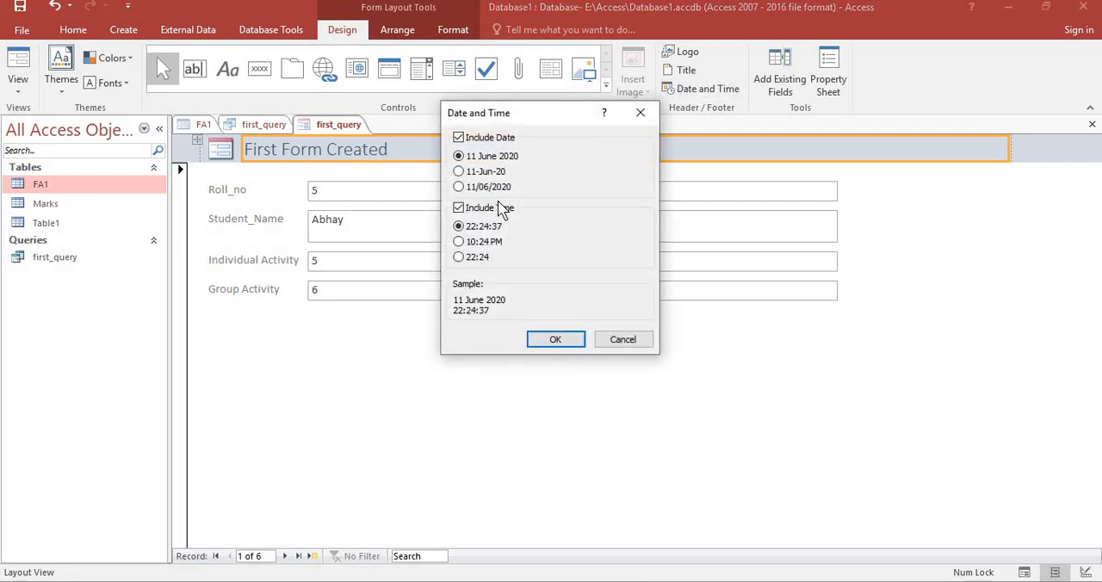
left_click(457, 213)
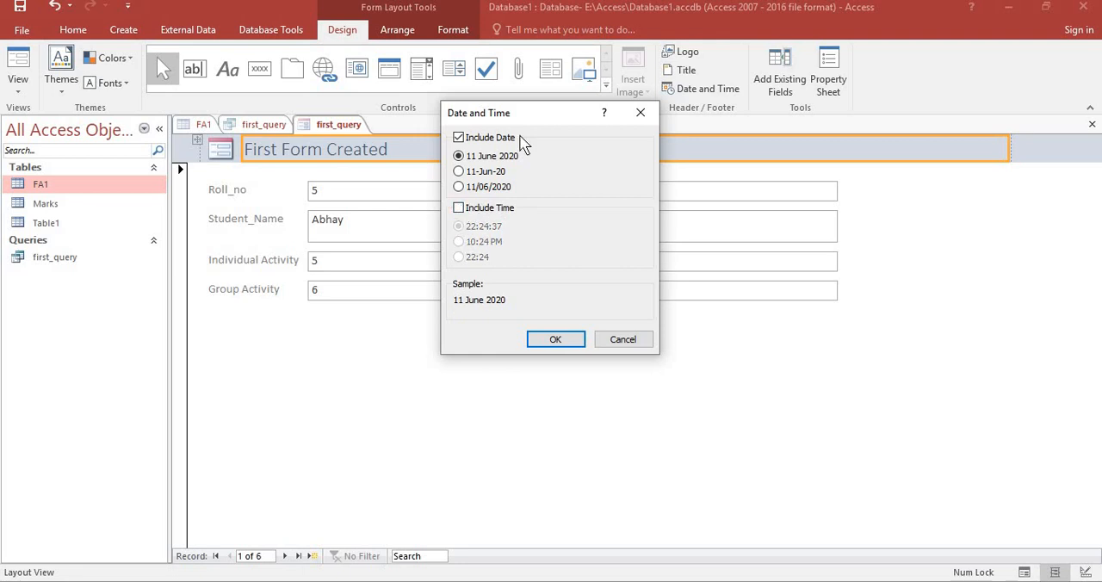
left_click(556, 341)
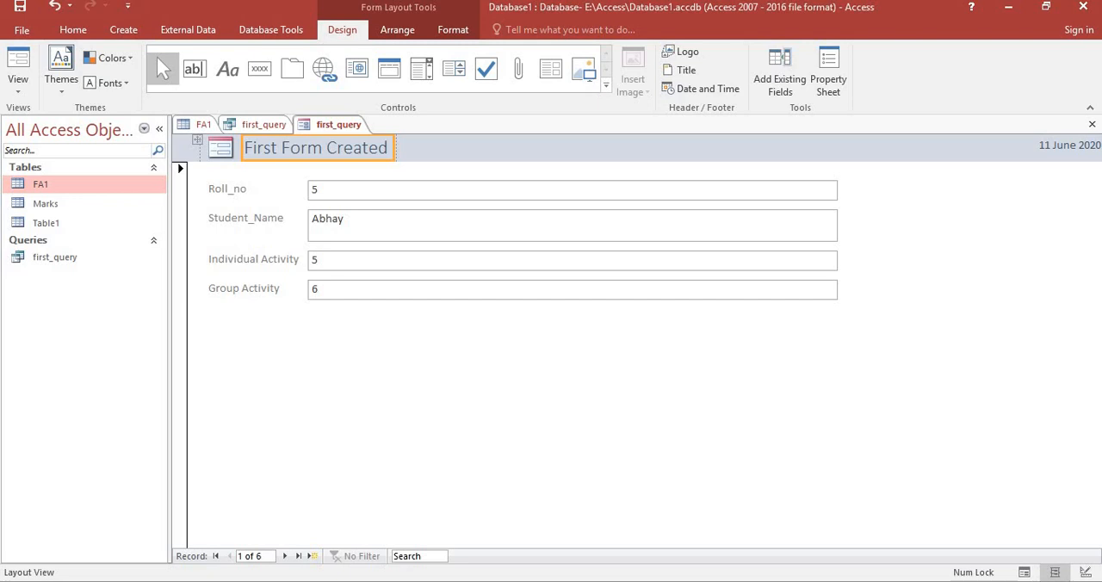
left_click(68, 81)
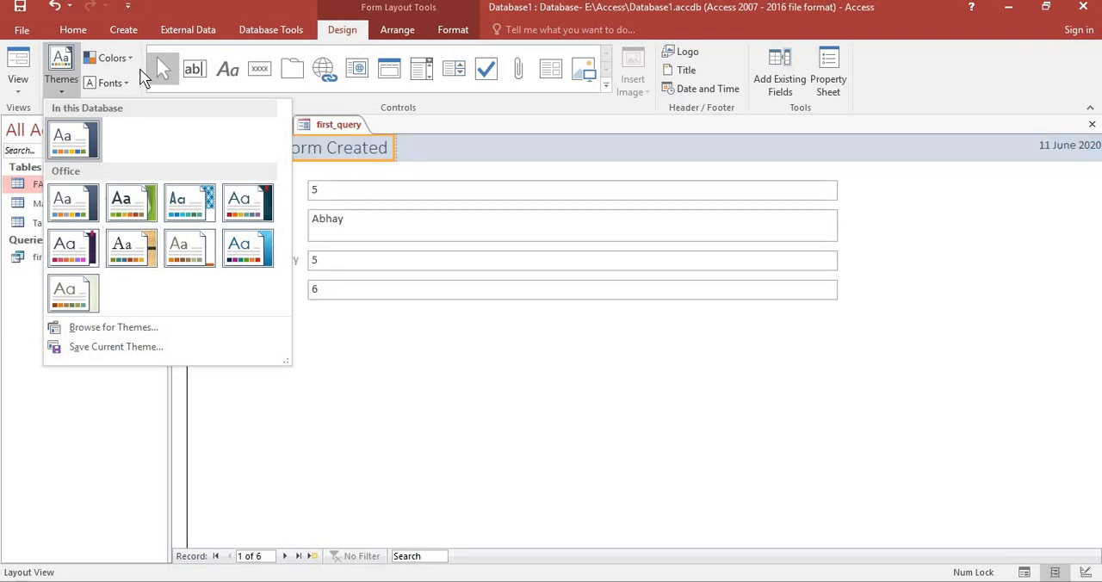
left_click(399, 429)
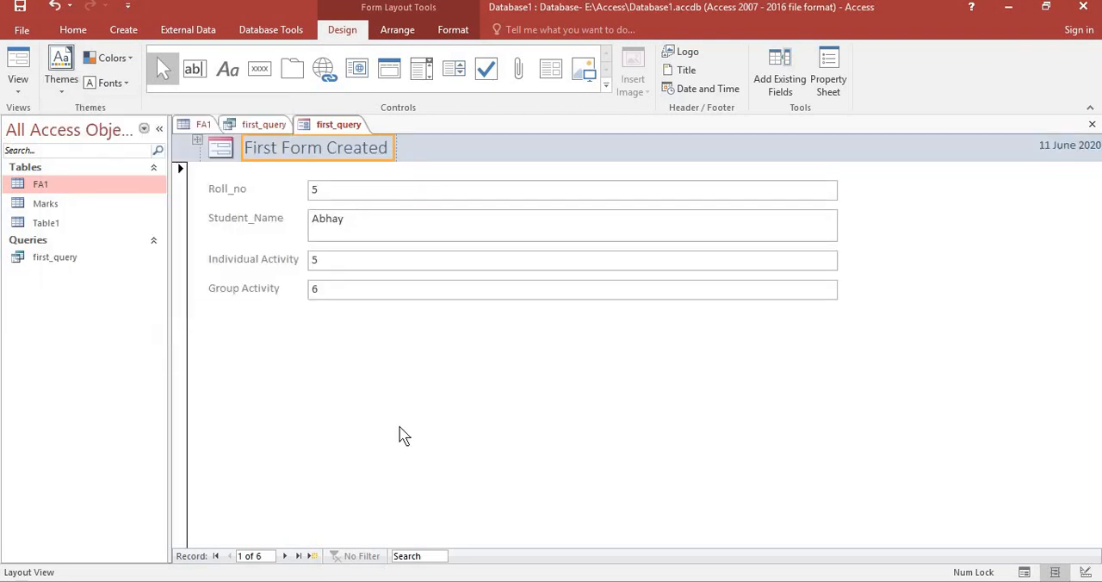
Save the form under the name "First Form Created".
left_click(19, 7)
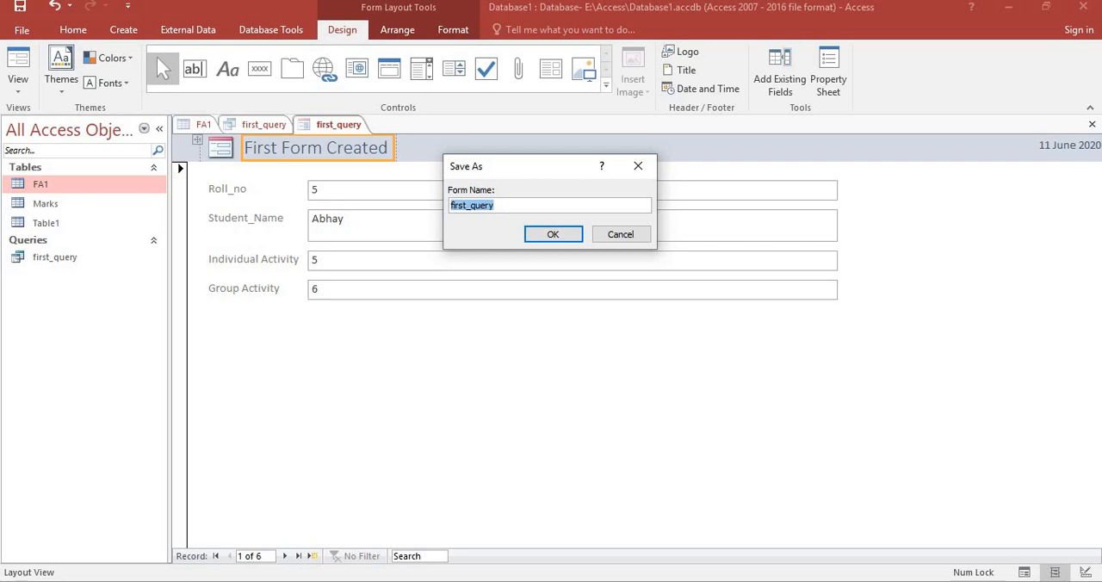
type("First Form Created")
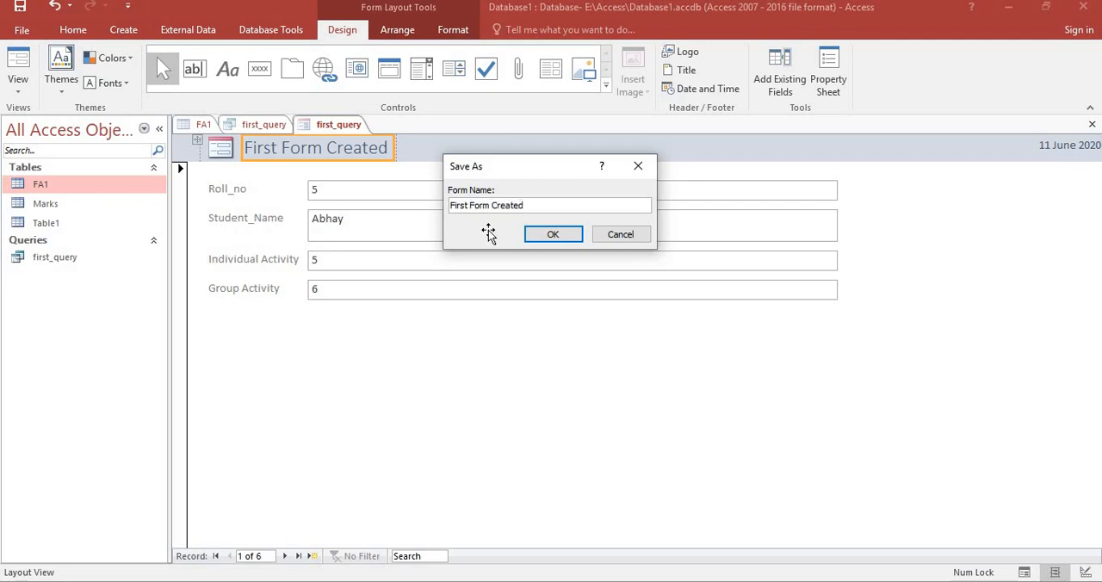
key("Return")
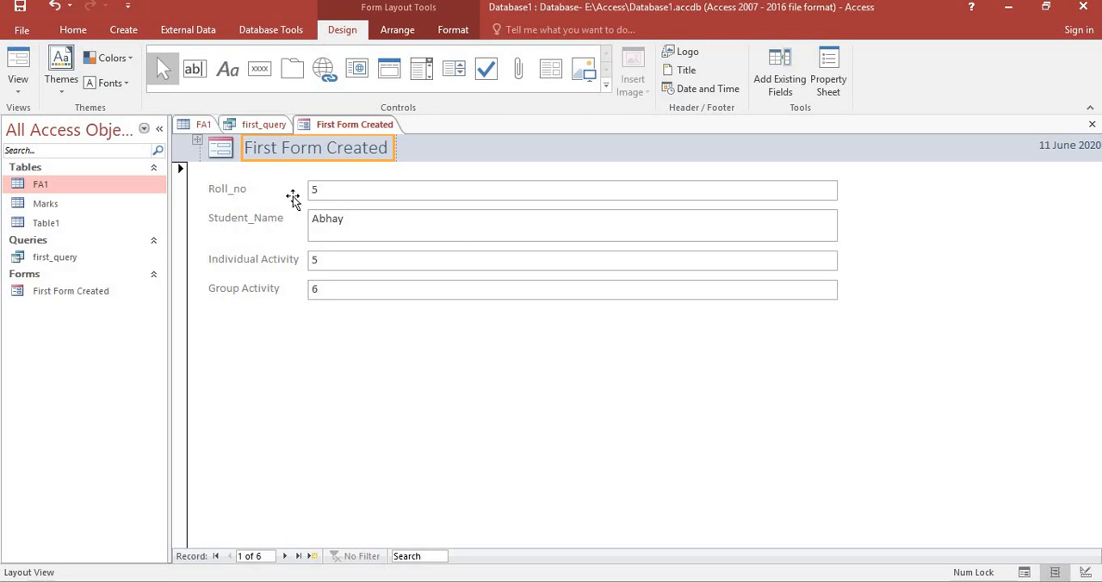
Create a basic report from the First Form Created form and narrow its Roll_no column to about the width of its heading.
left_click(123, 30)
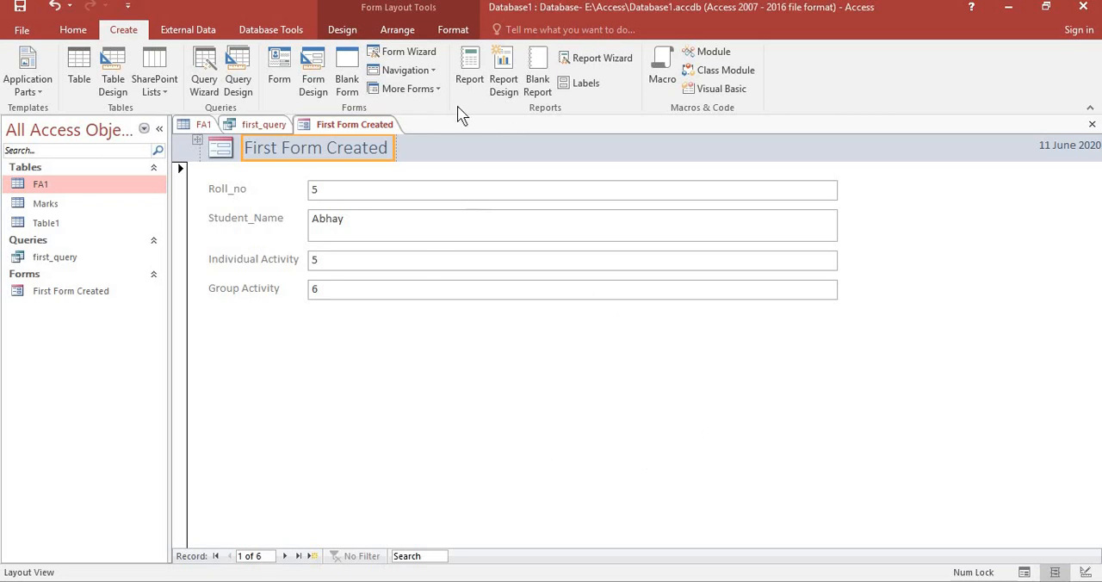
left_click(466, 81)
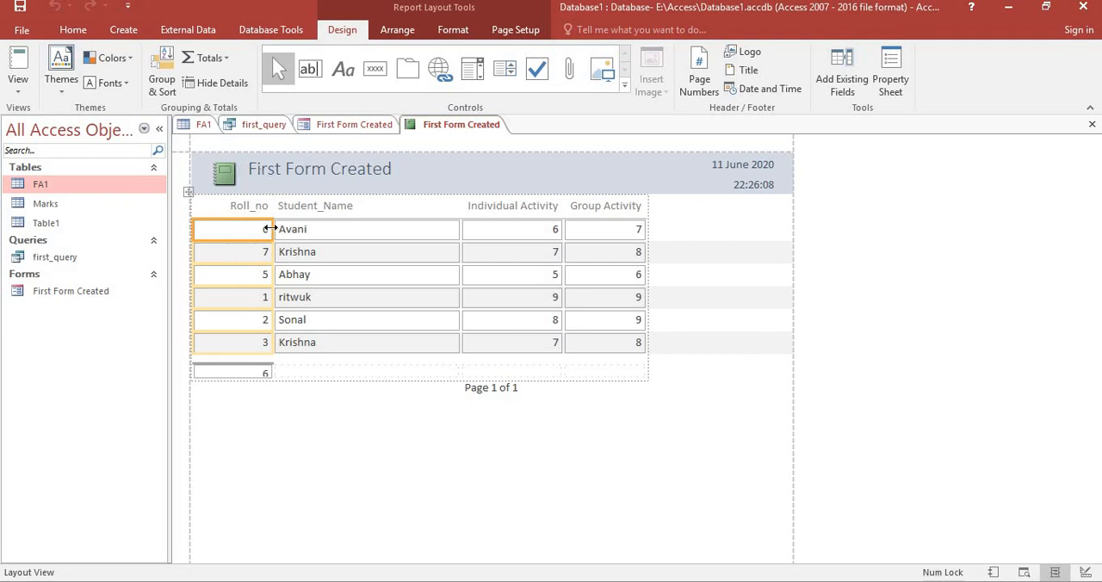
left_click_drag(276, 232, 242, 227)
left_click_drag(271, 233, 307, 232)
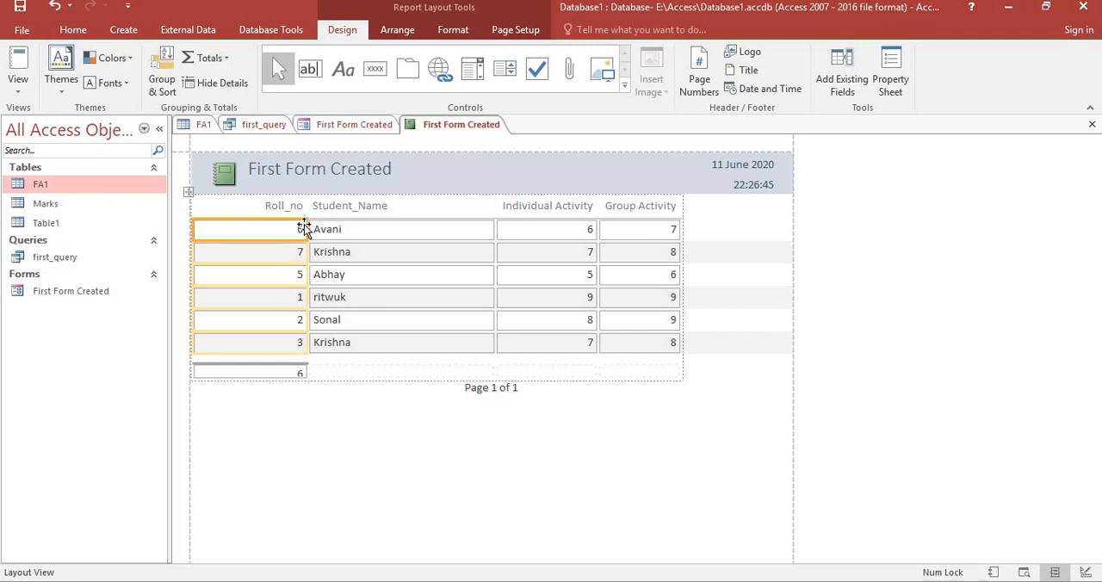
left_click_drag(307, 229, 242, 226)
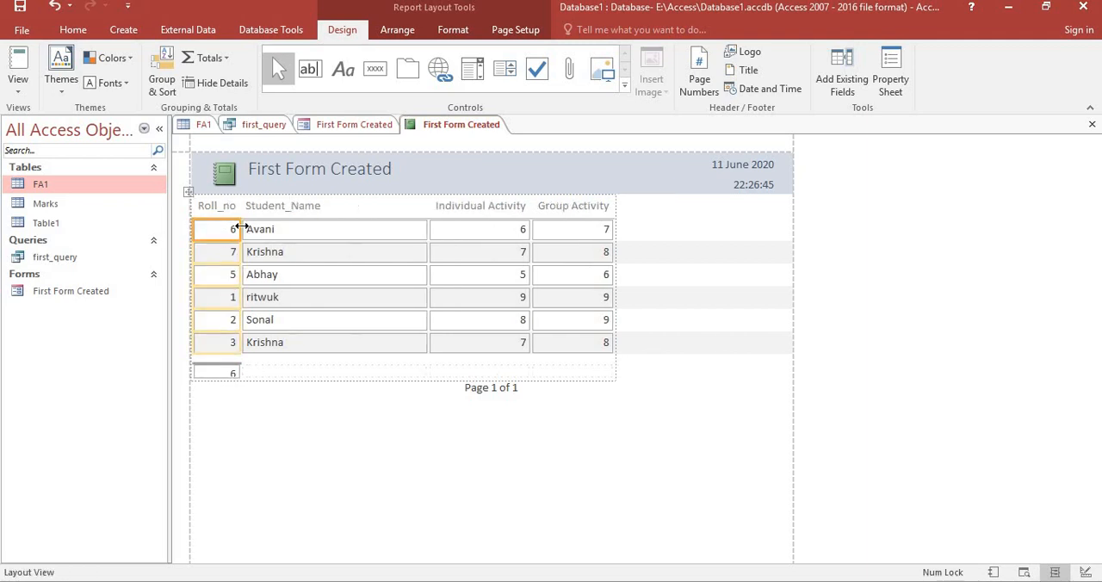
Delete the Individual Activity column from the report.
left_click(487, 209)
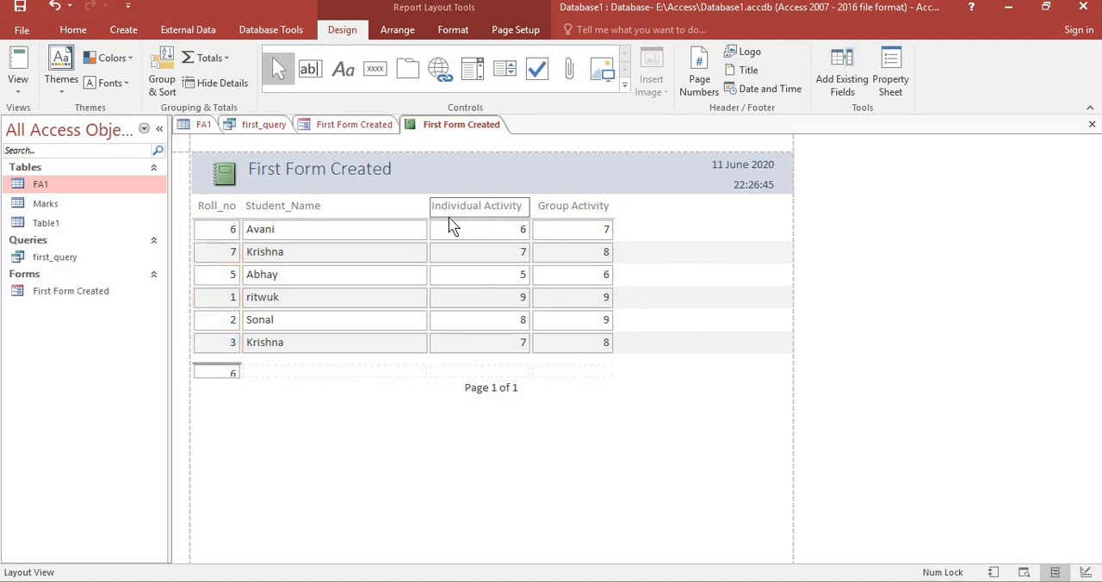
right_click(466, 216)
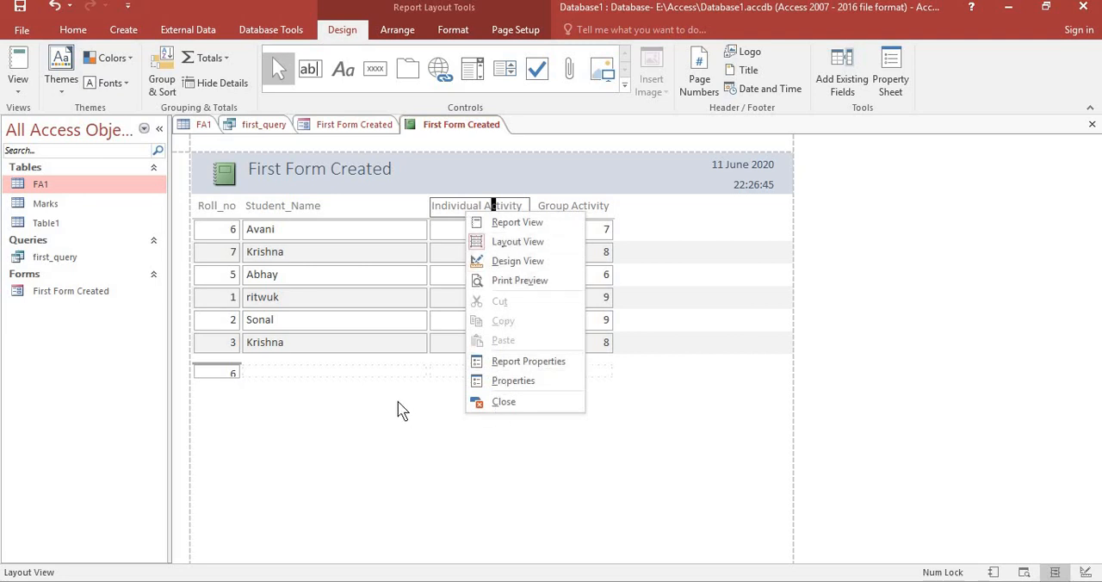
left_click(398, 410)
right_click(506, 231)
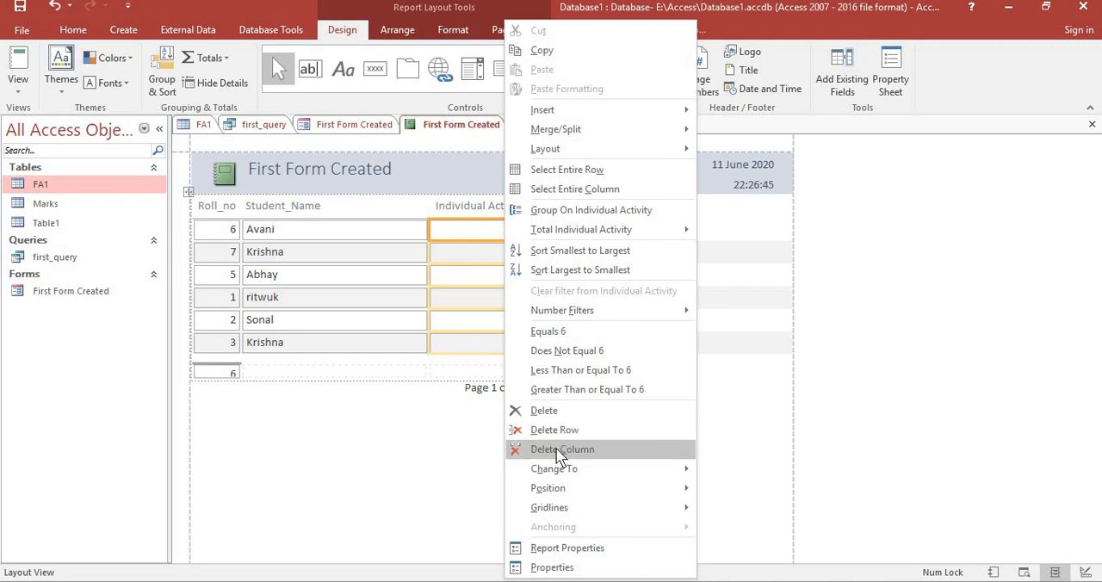
left_click(560, 450)
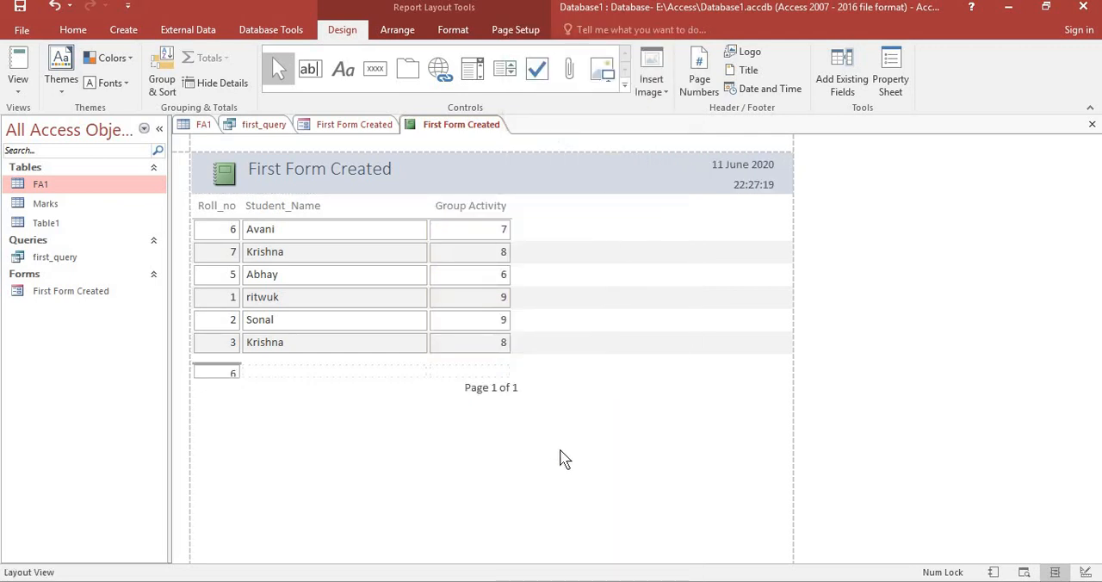
right_click(470, 241)
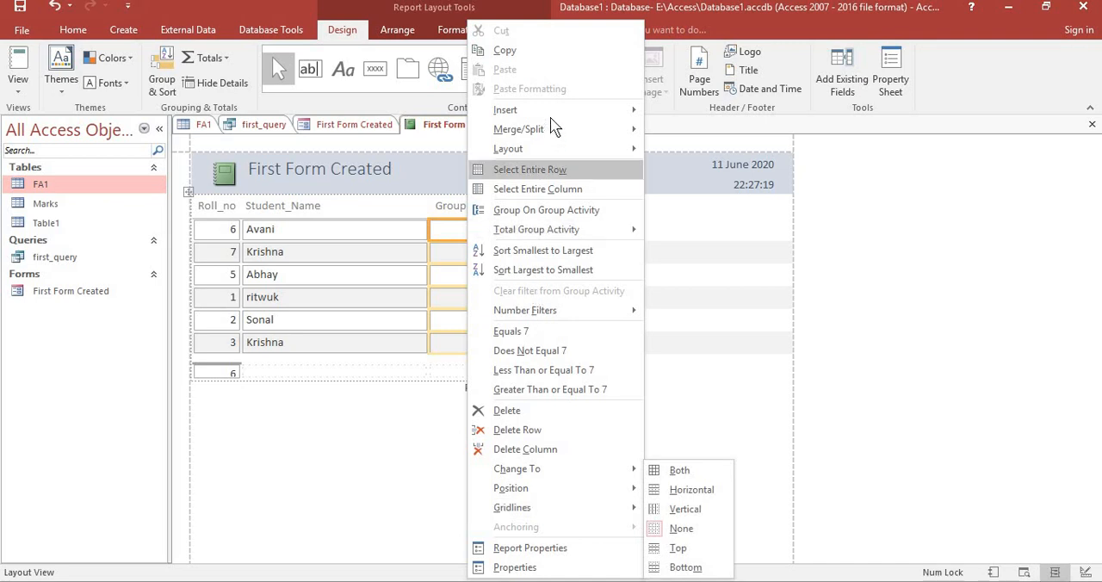
mouse_move(552, 117)
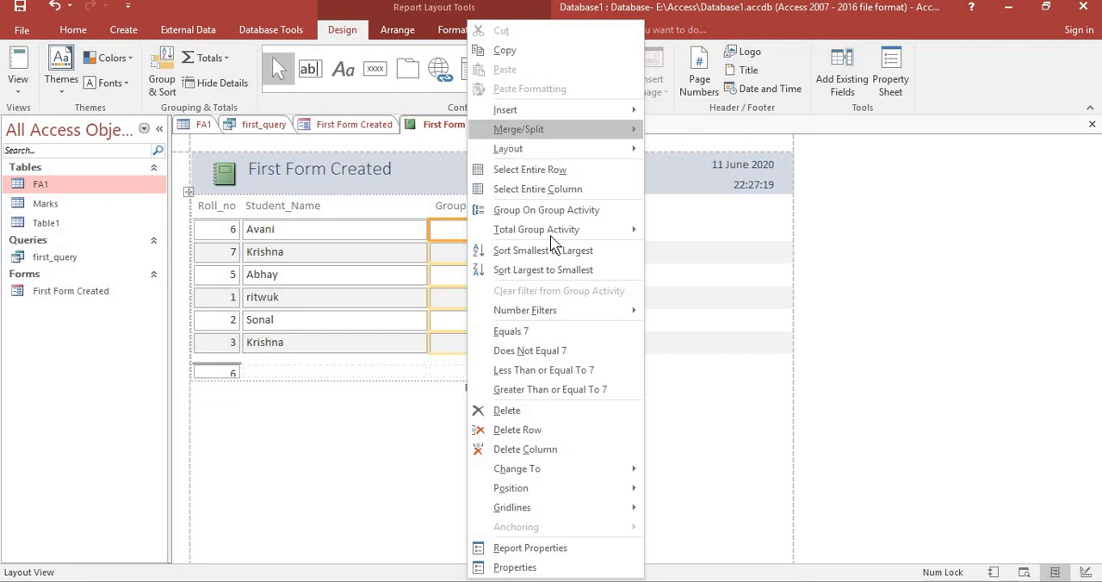
mouse_move(535, 315)
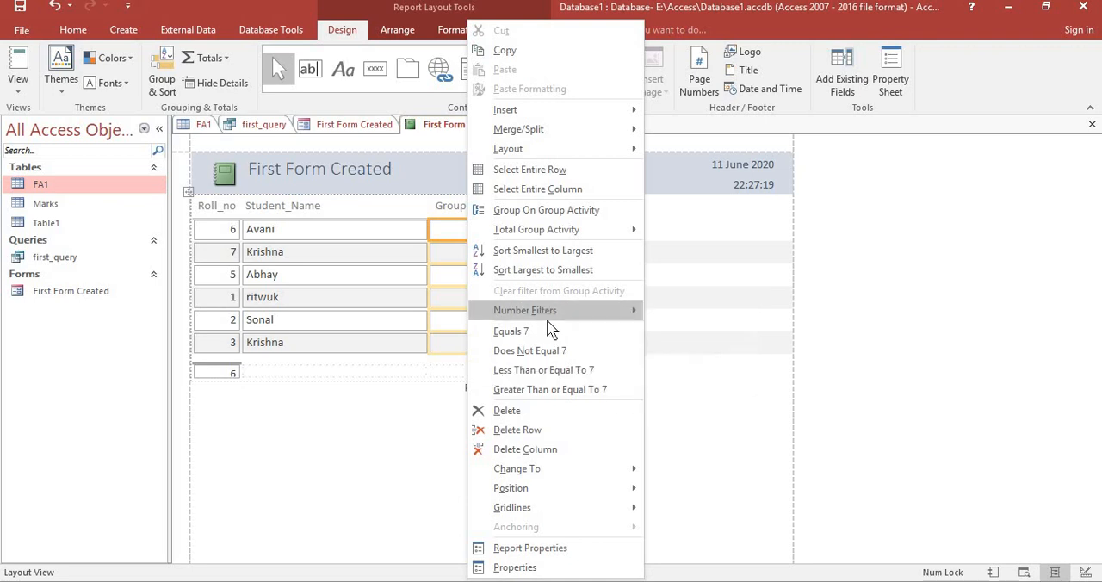
left_click(368, 446)
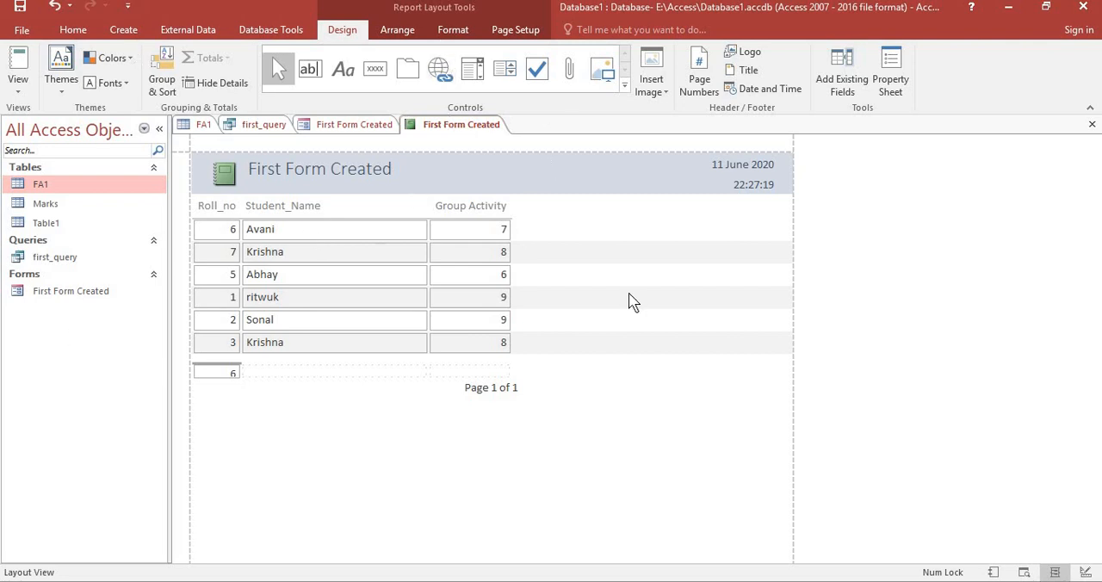
Delete the total below the report's Roll_no column, checking the report in print preview before and after.
left_click(1025, 573)
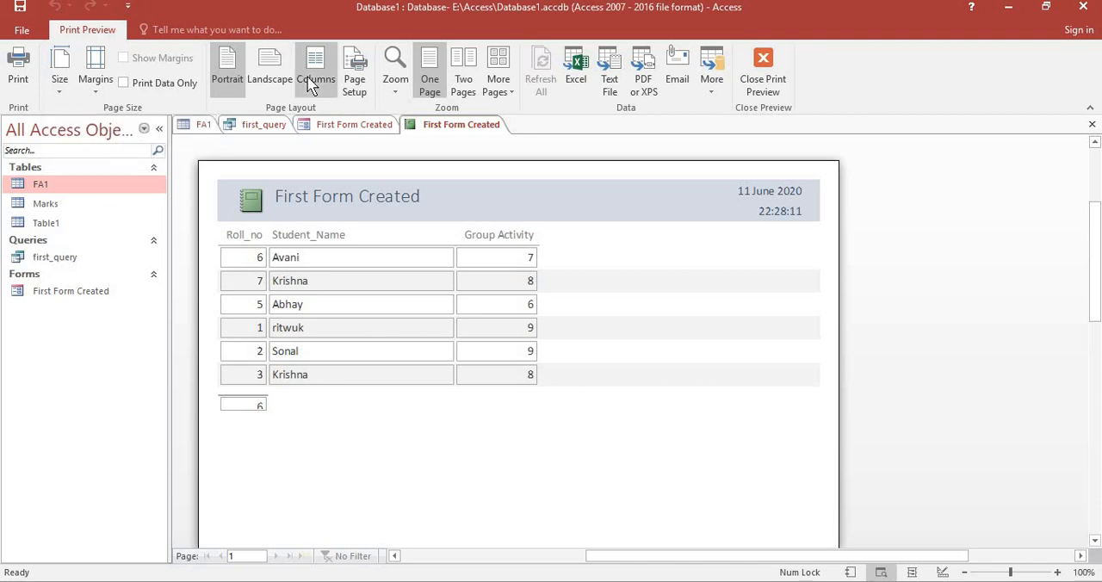
left_click(759, 69)
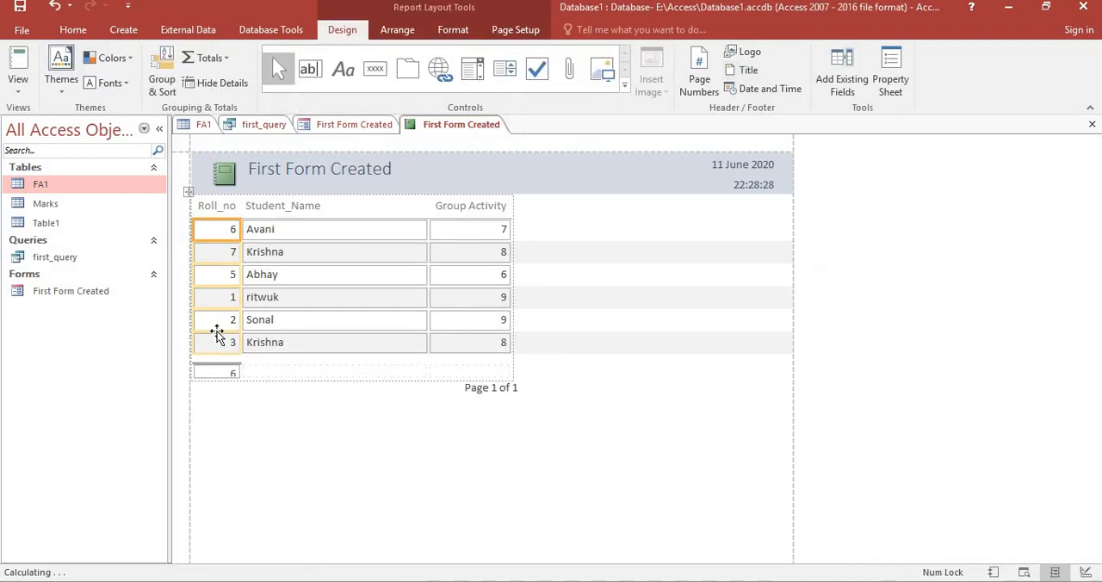
left_click(233, 372)
right_click(235, 377)
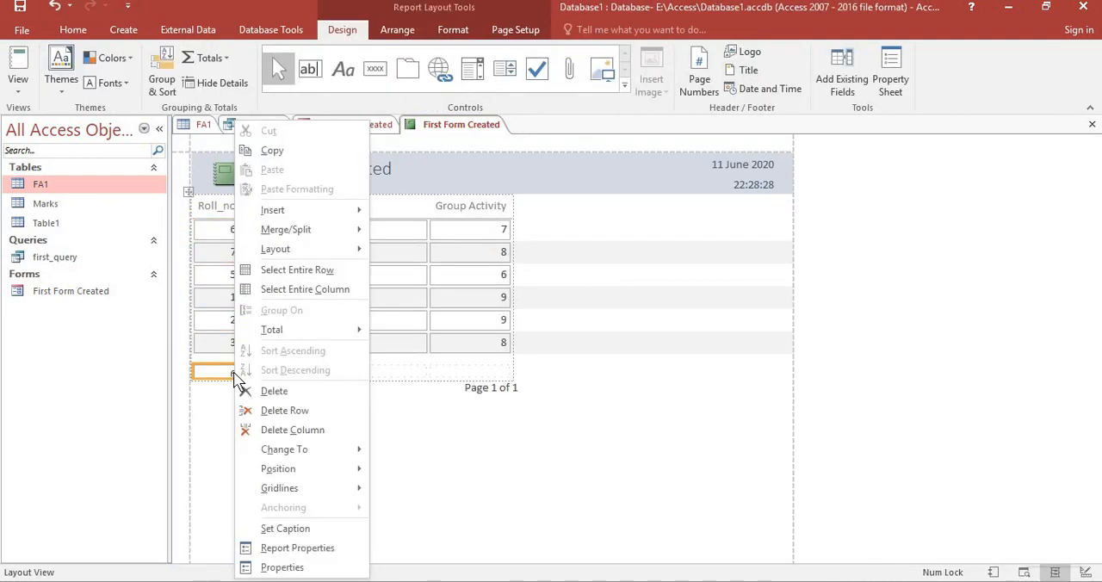
left_click(272, 391)
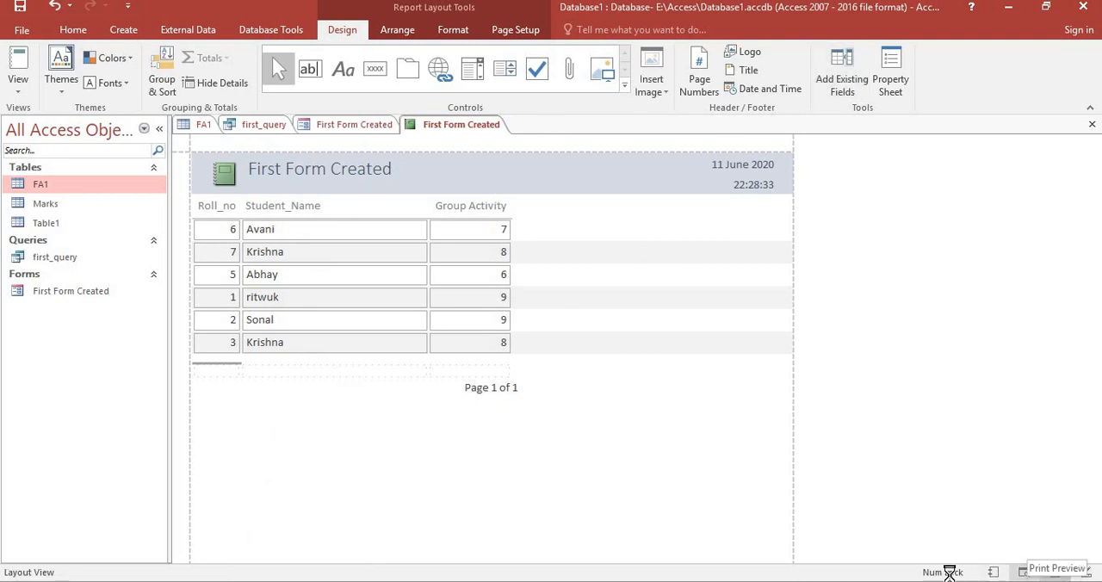
left_click(1024, 573)
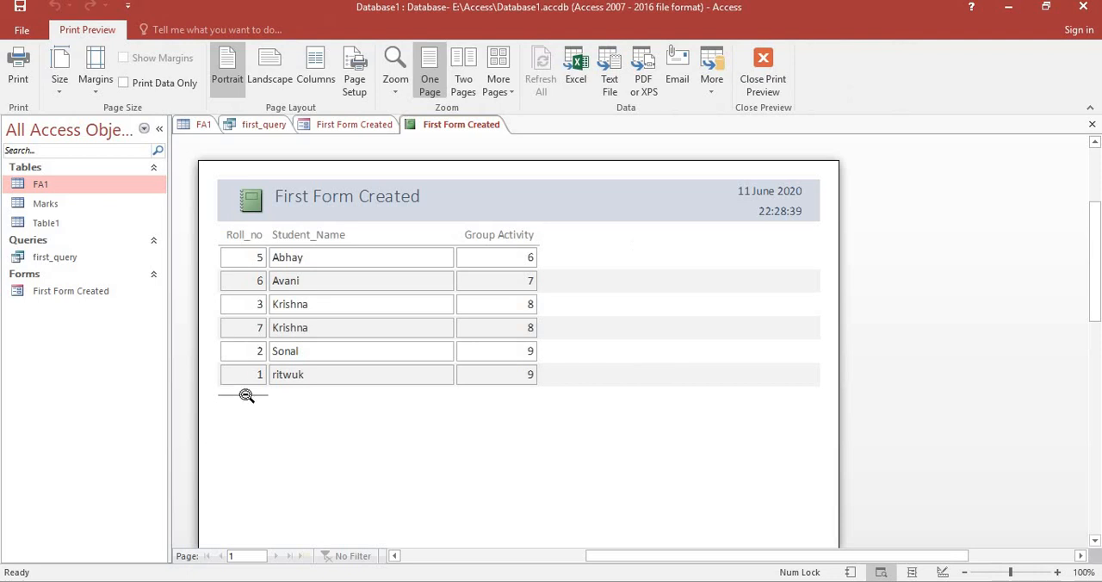
left_click(761, 84)
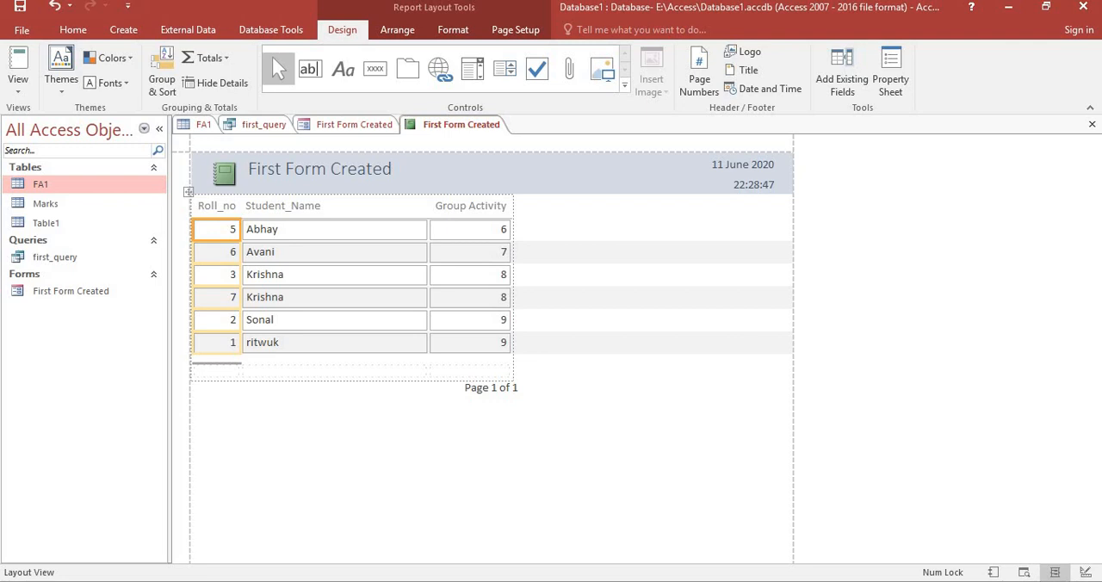
Save the report under the name "First Report".
left_click(130, 31)
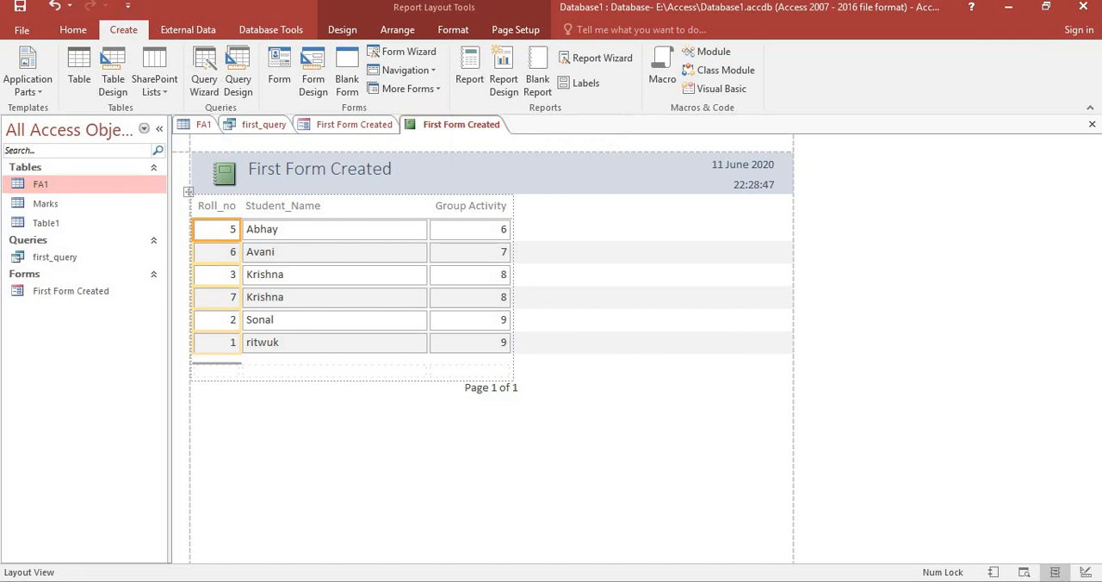
left_click(19, 7)
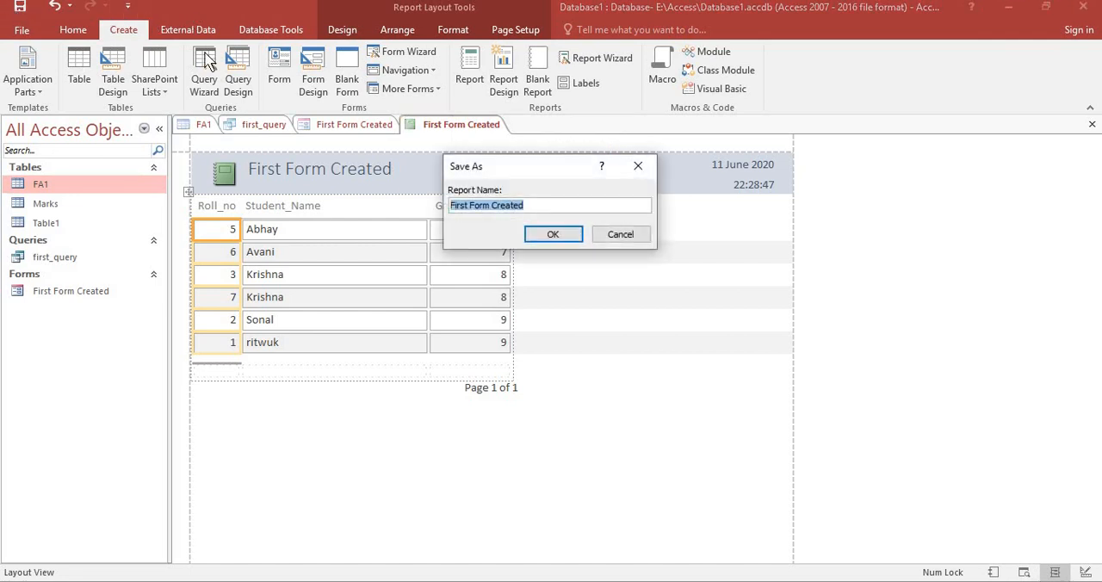
type("f")
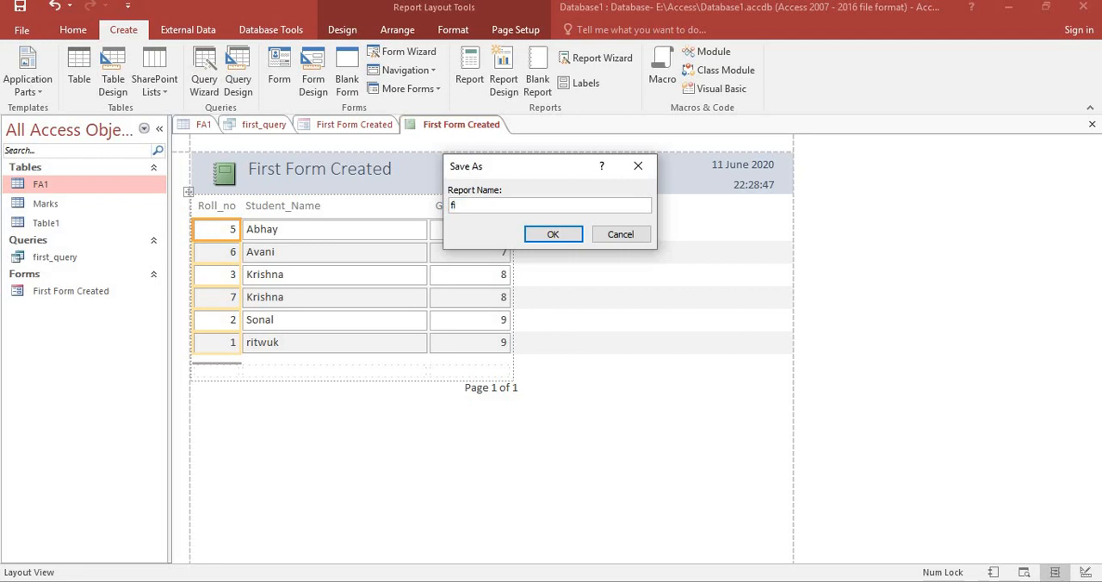
key("BackSpace")
type("First Report")
key("Return")
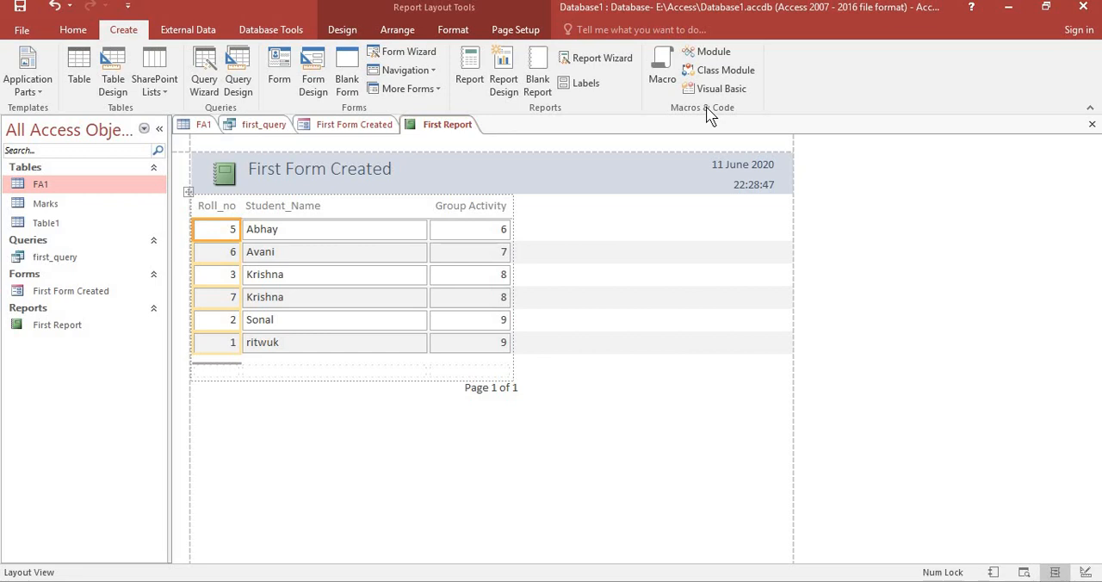
Switch to the Photos app and examine exercises A and B on file-page51.jpg.
left_click(482, 61)
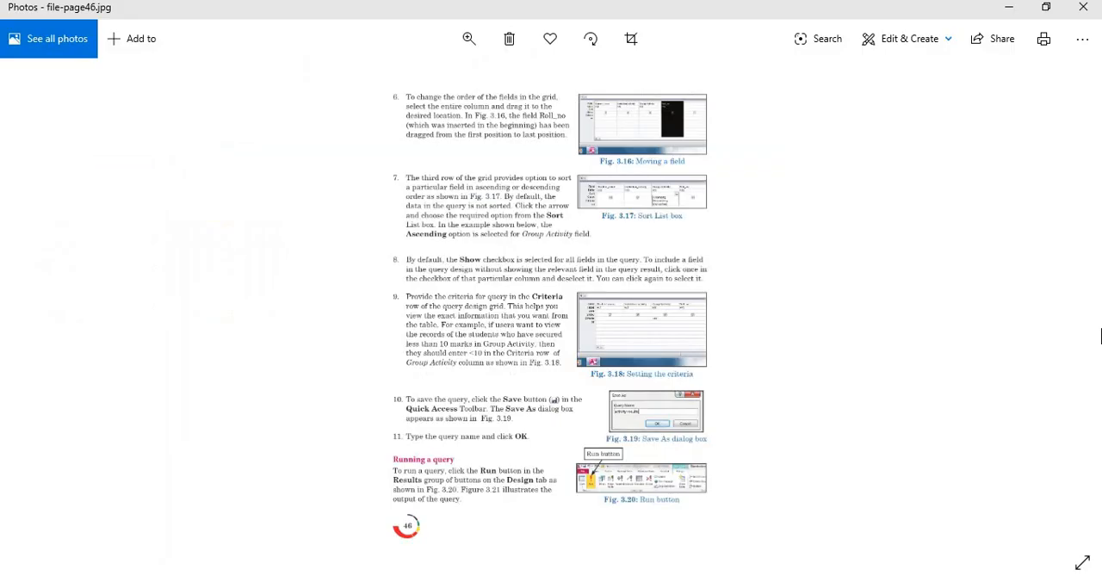
left_click(1065, 308)
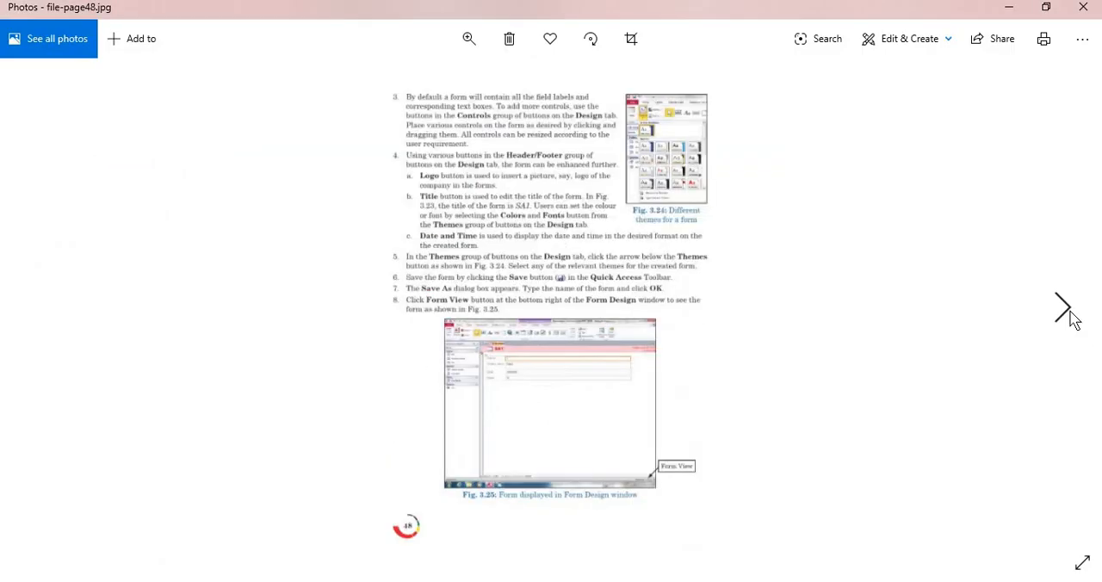
left_click(1068, 311)
left_click(1068, 312)
left_click(1068, 312)
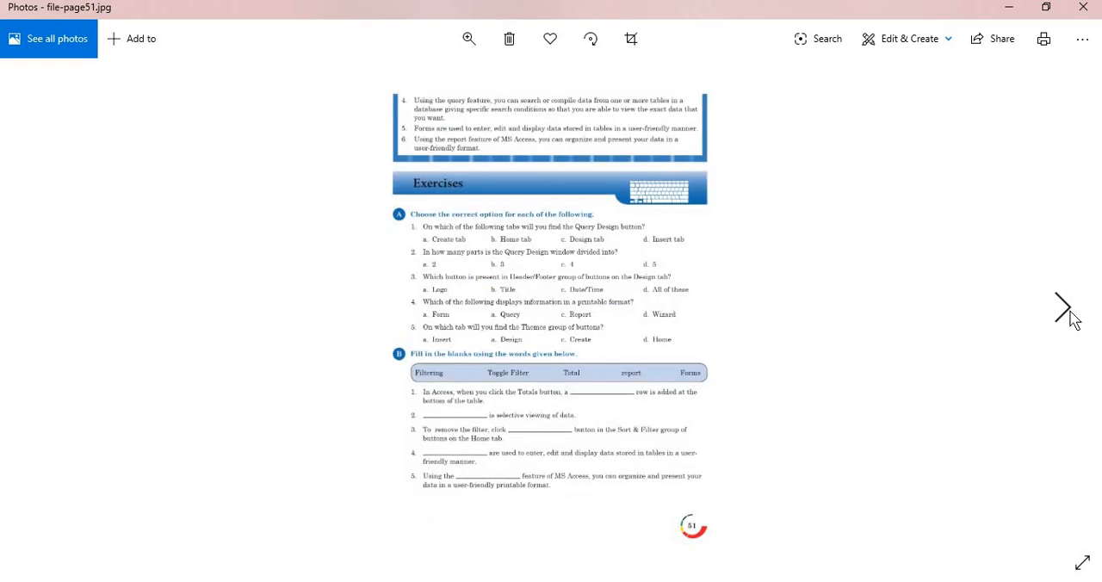
double_click(644, 279)
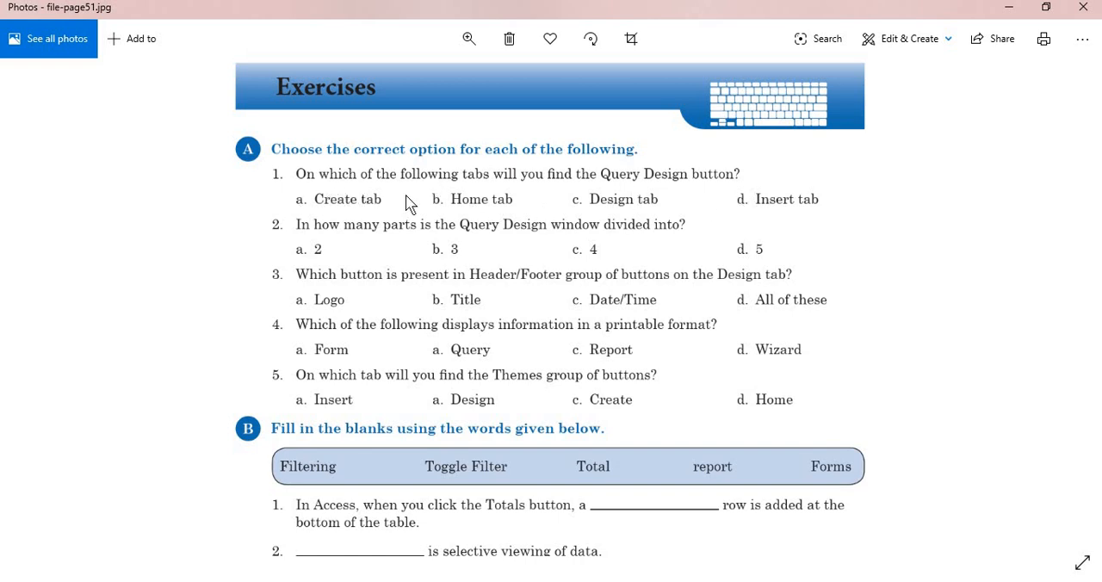
scroll(302, 226, "down", 3)
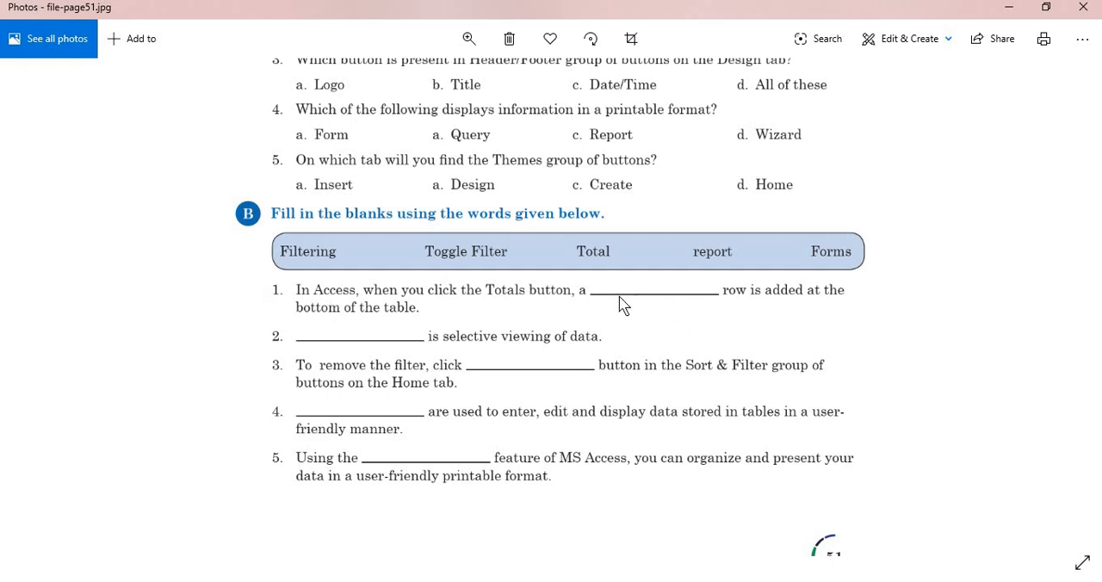
double_click(380, 308)
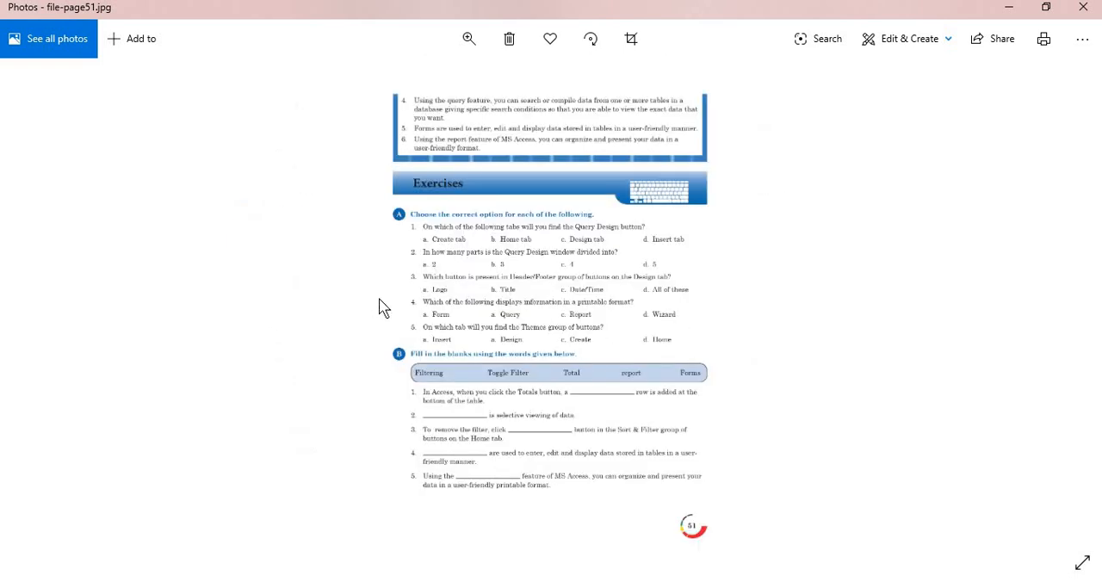
Examine exercises C and D and the Lab Activity on file-page52.jpg.
key("Right")
double_click(525, 155)
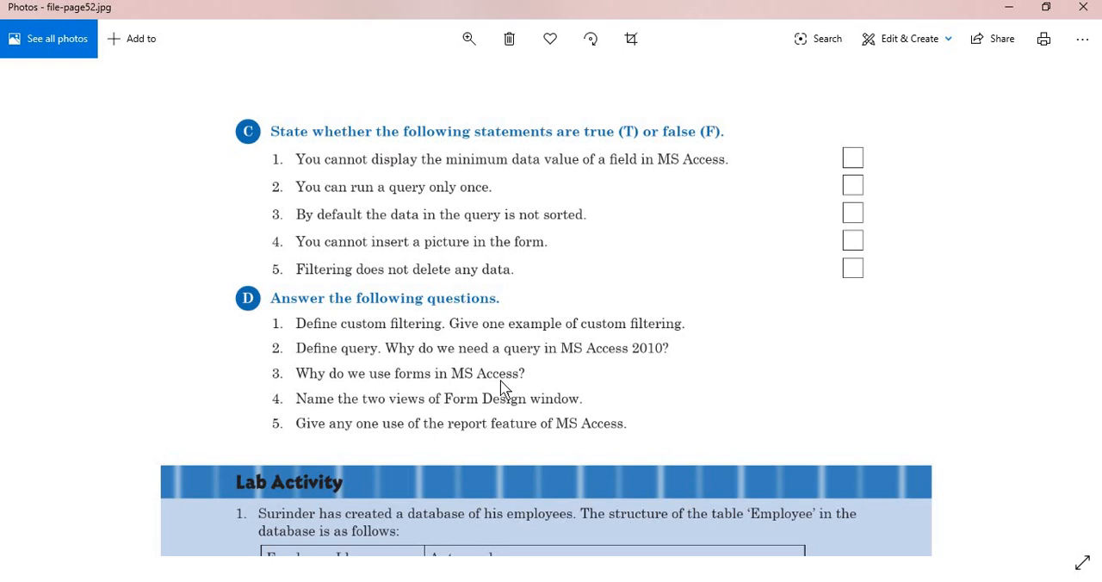
scroll(561, 200, "down", 2)
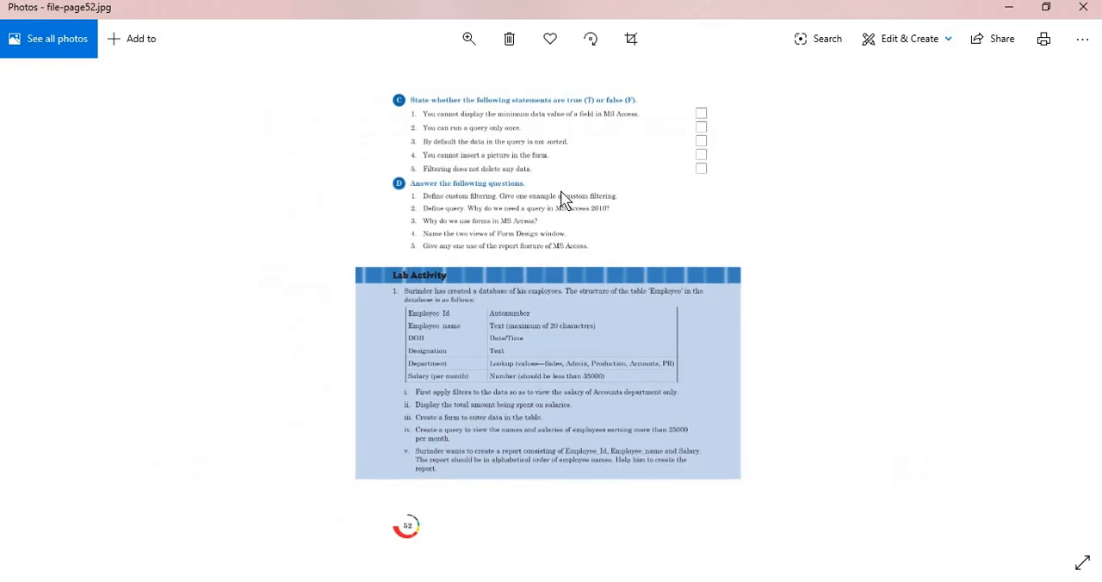